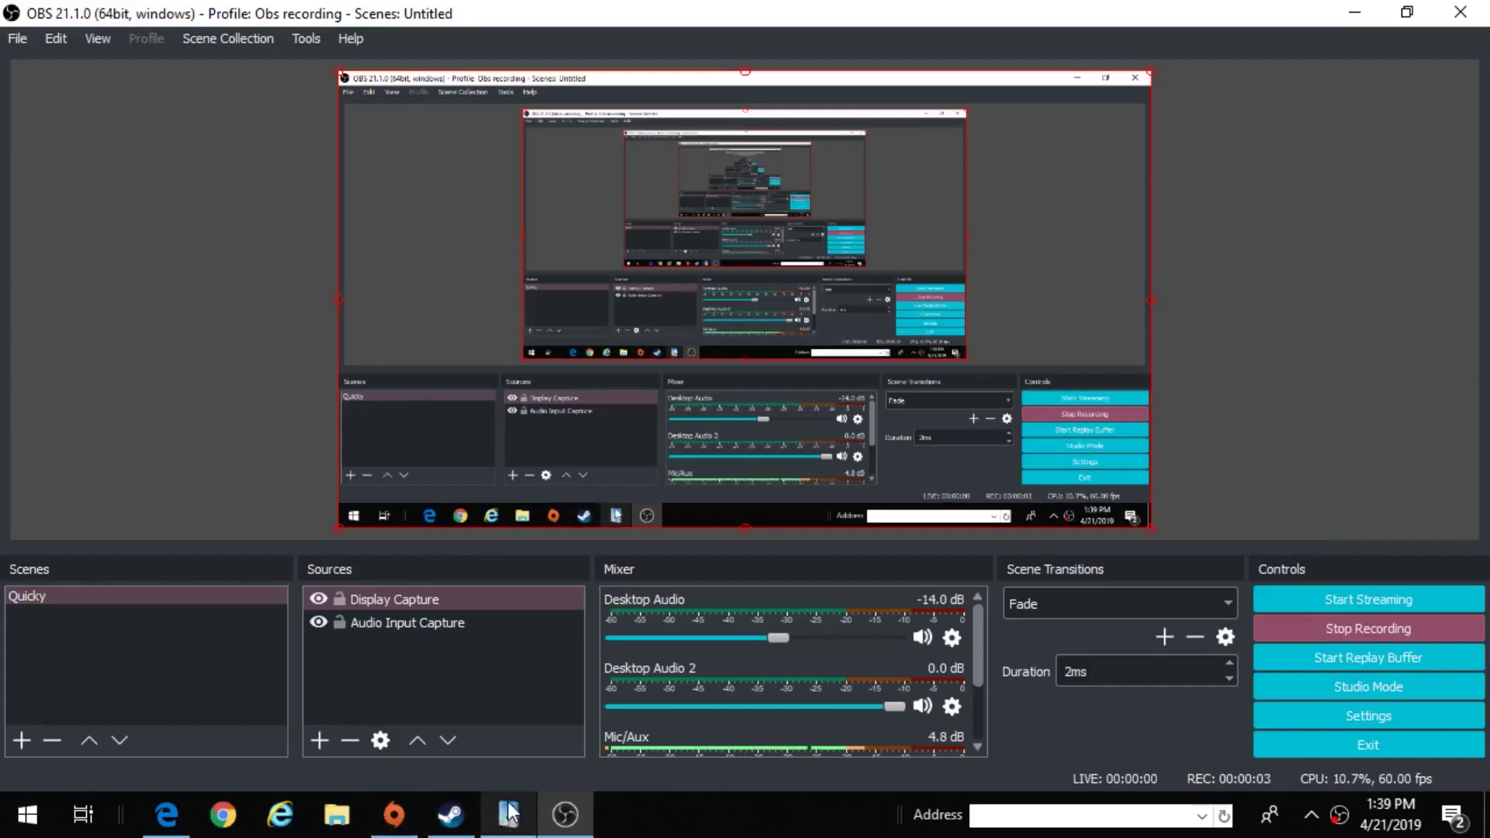
Raise the Core Voltage Offset to 0.000 V and apply it.
{"action": "mouse_move", "coordinate": [508, 812]}
{"action": "left_click", "coordinate": [514, 723]}
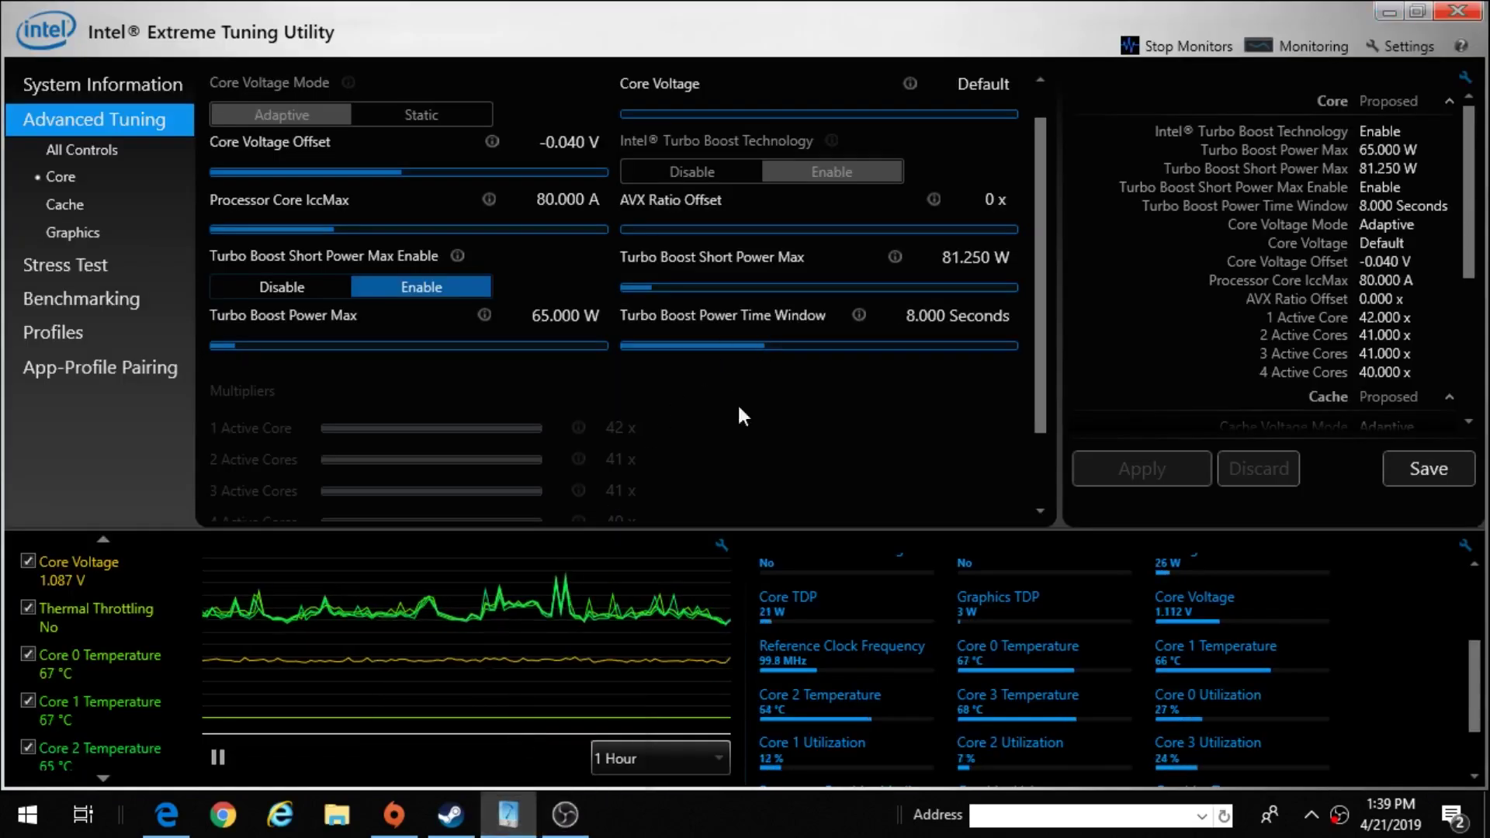
{"action": "scroll", "coordinate": [1097, 650], "scroll_direction": "up", "scroll_amount": 3}
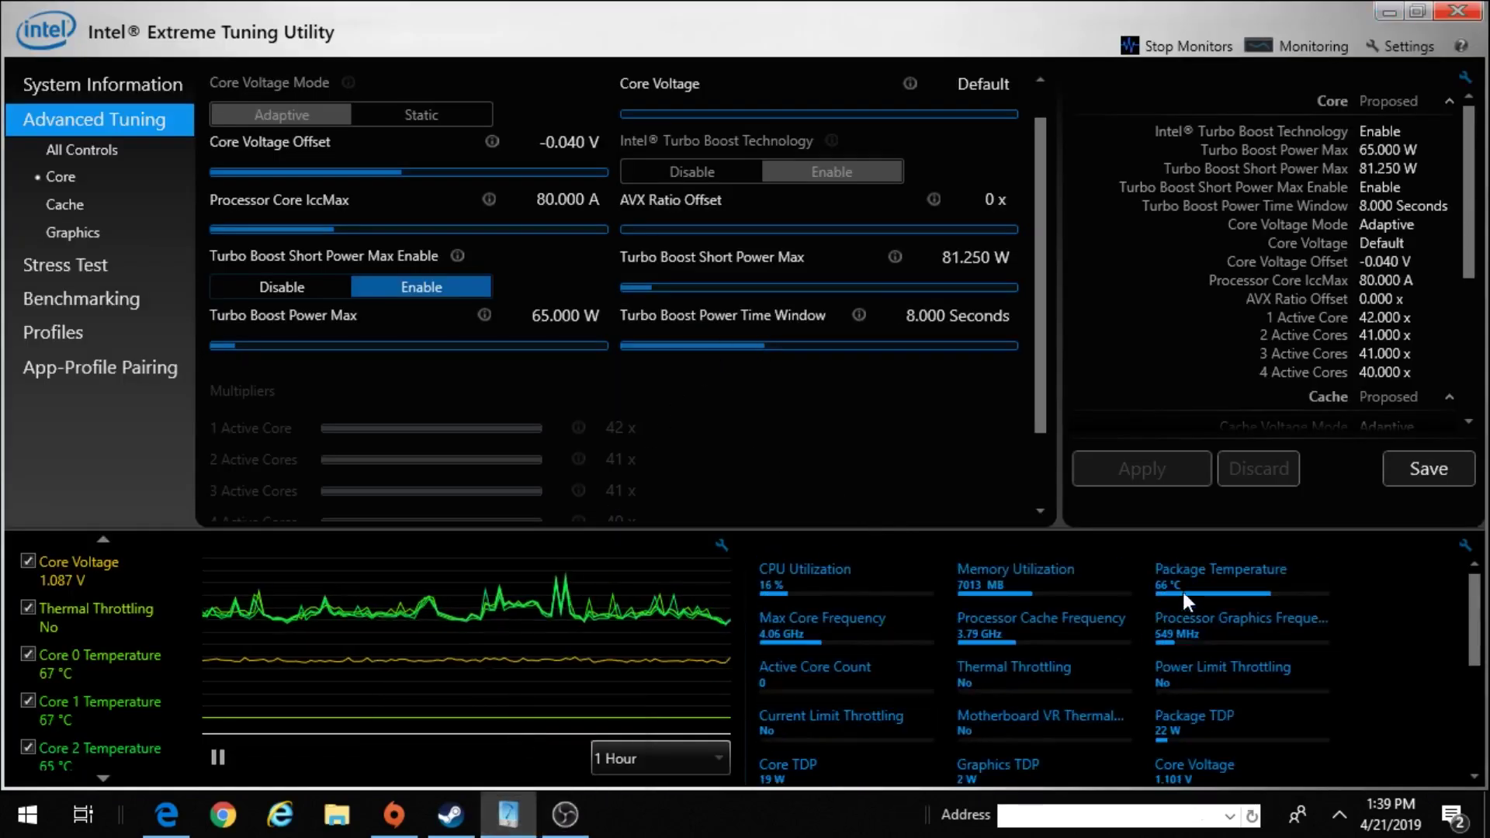
{"action": "left_click", "coordinate": [610, 141]}
{"action": "left_click", "coordinate": [610, 142]}
{"action": "left_click", "coordinate": [610, 141]}
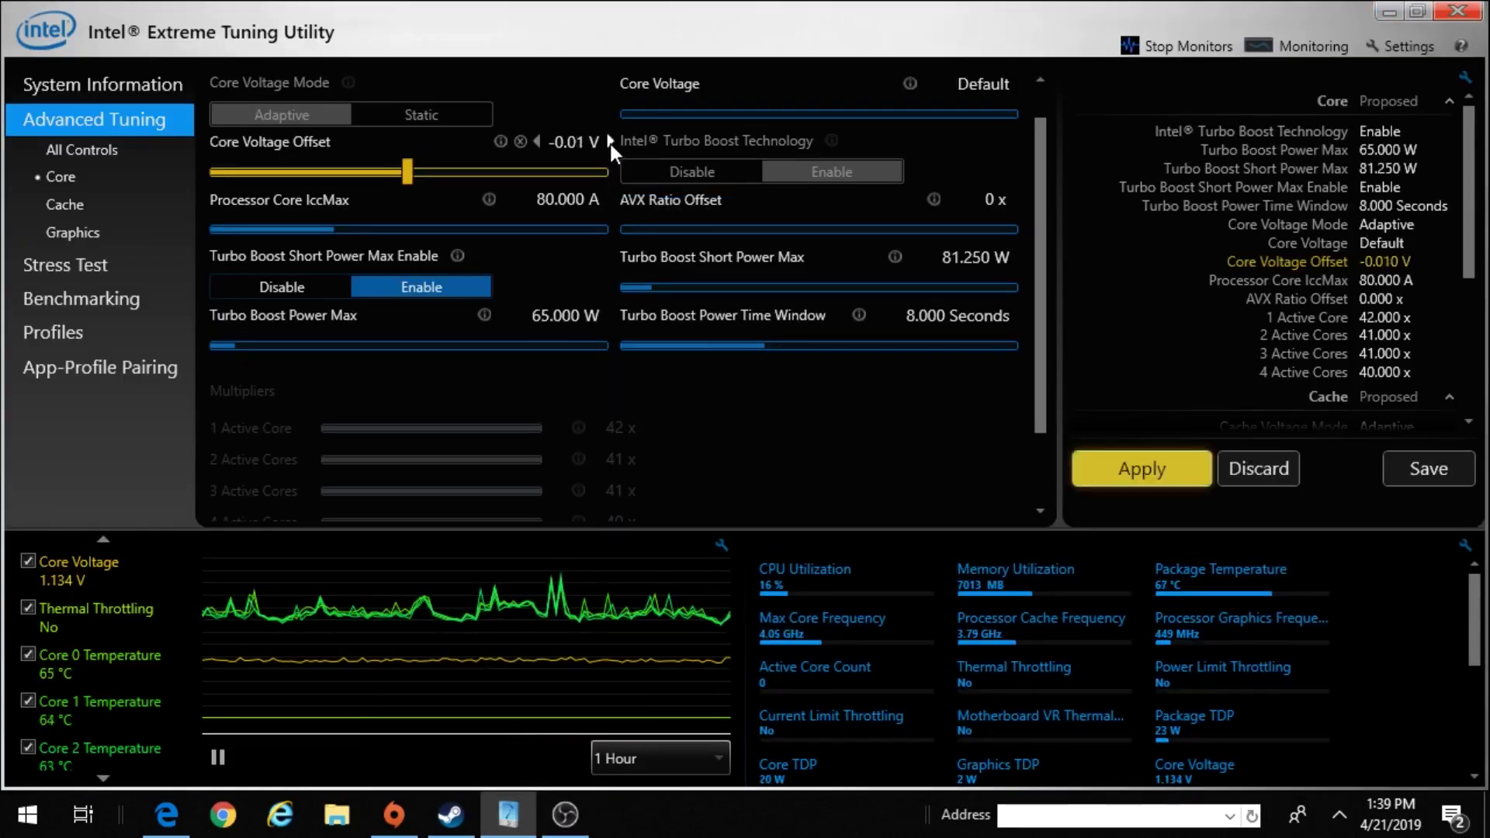
{"action": "left_click", "coordinate": [609, 141]}
{"action": "left_click", "coordinate": [1148, 470]}
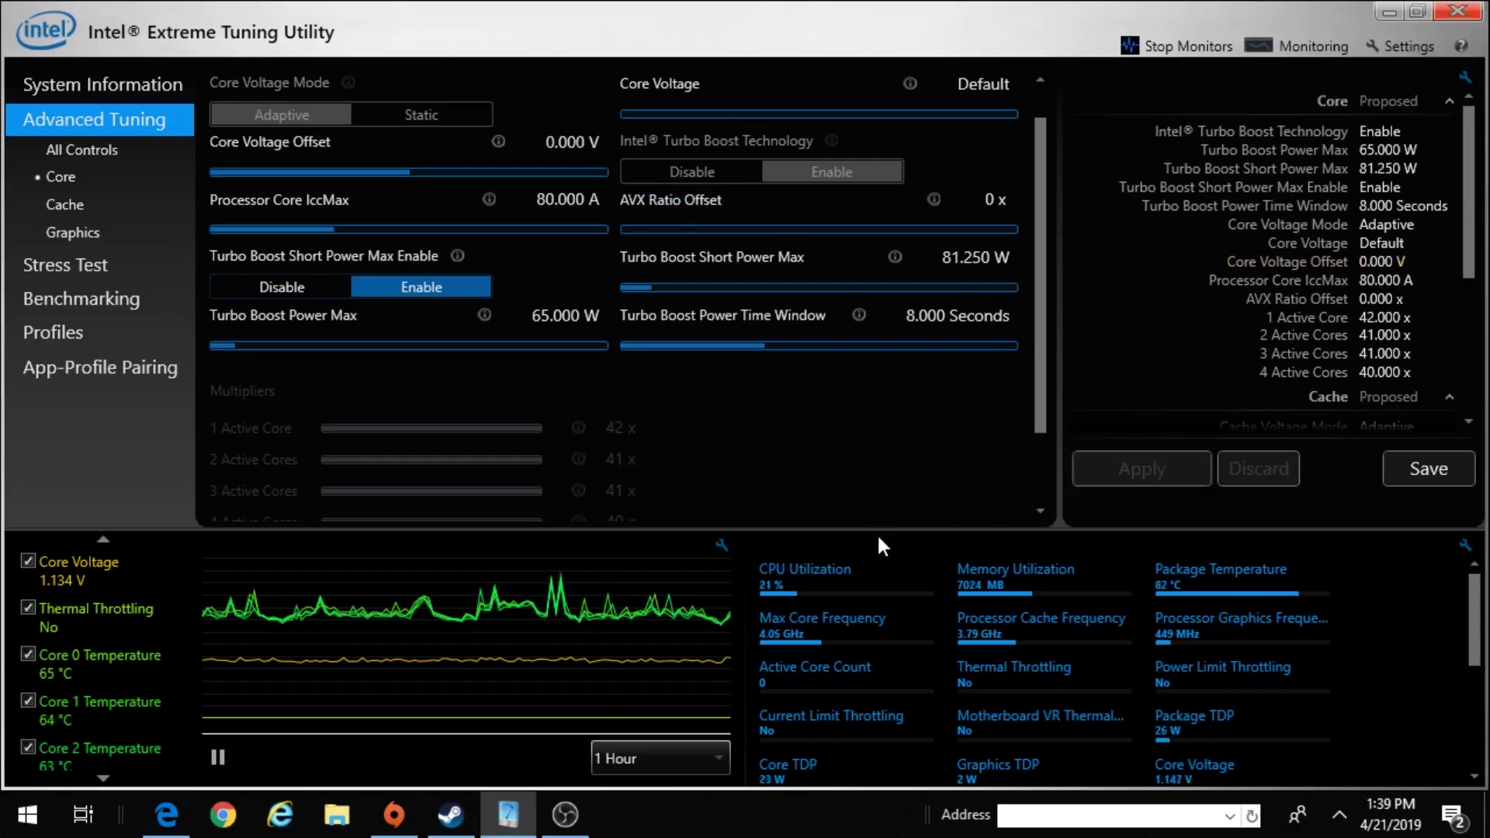
Lower the Core Voltage Offset to -0.040 V and apply it.
{"action": "scroll", "coordinate": [1160, 596], "scroll_direction": "down", "scroll_amount": 5}
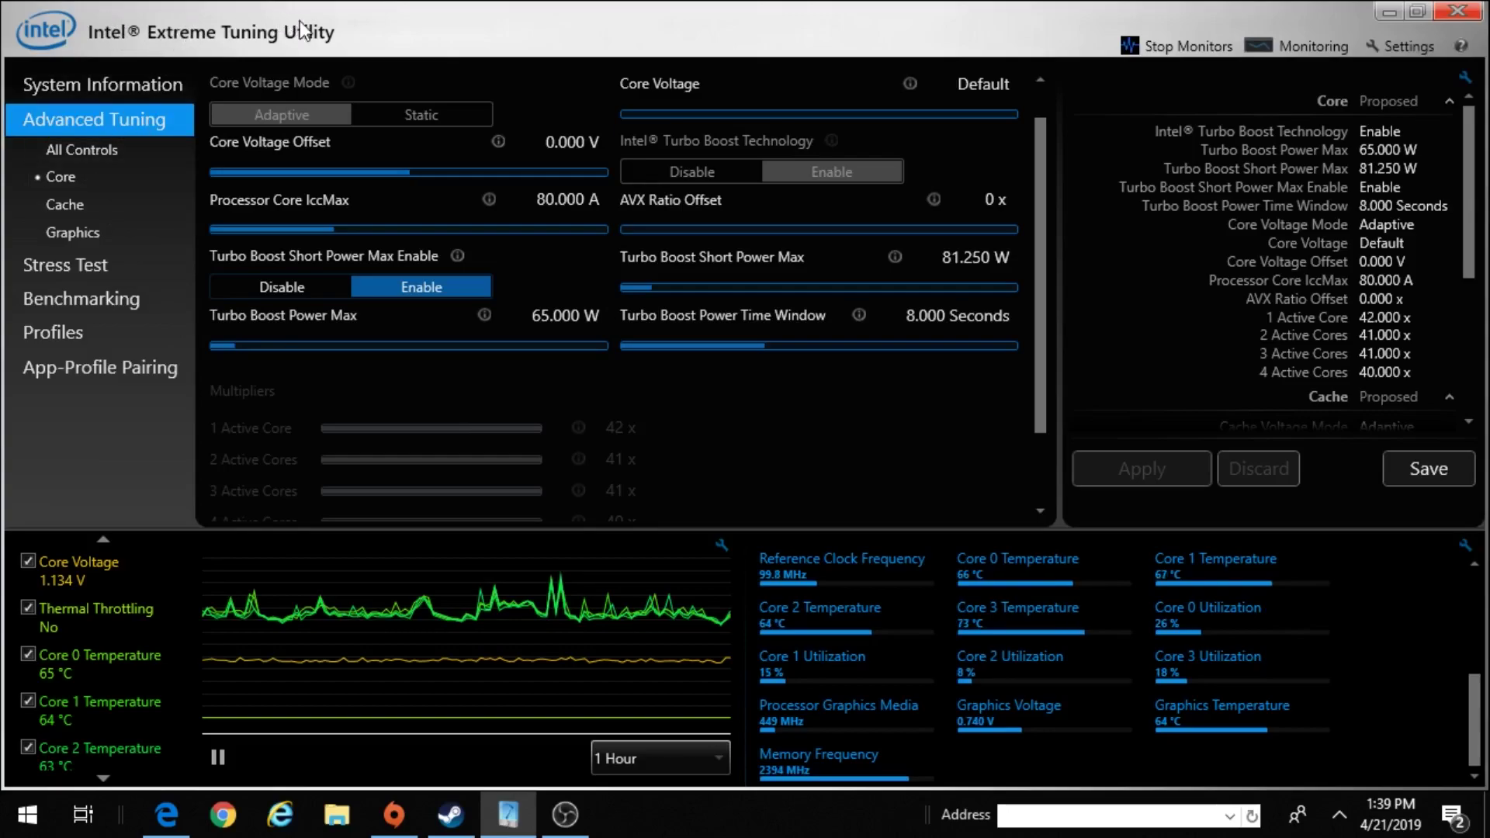
{"action": "mouse_move", "coordinate": [561, 148]}
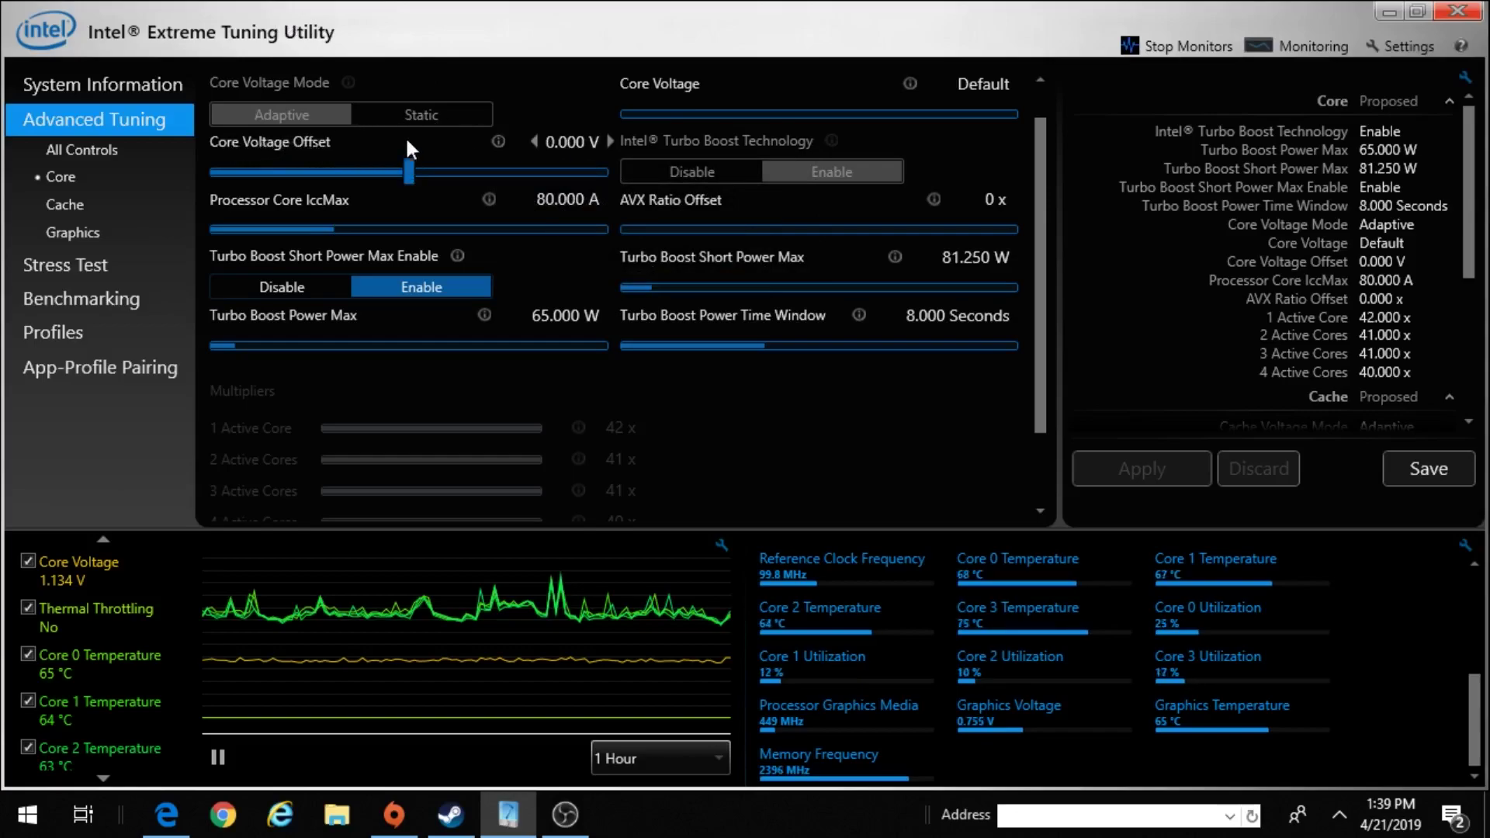
{"action": "left_click", "coordinate": [533, 143]}
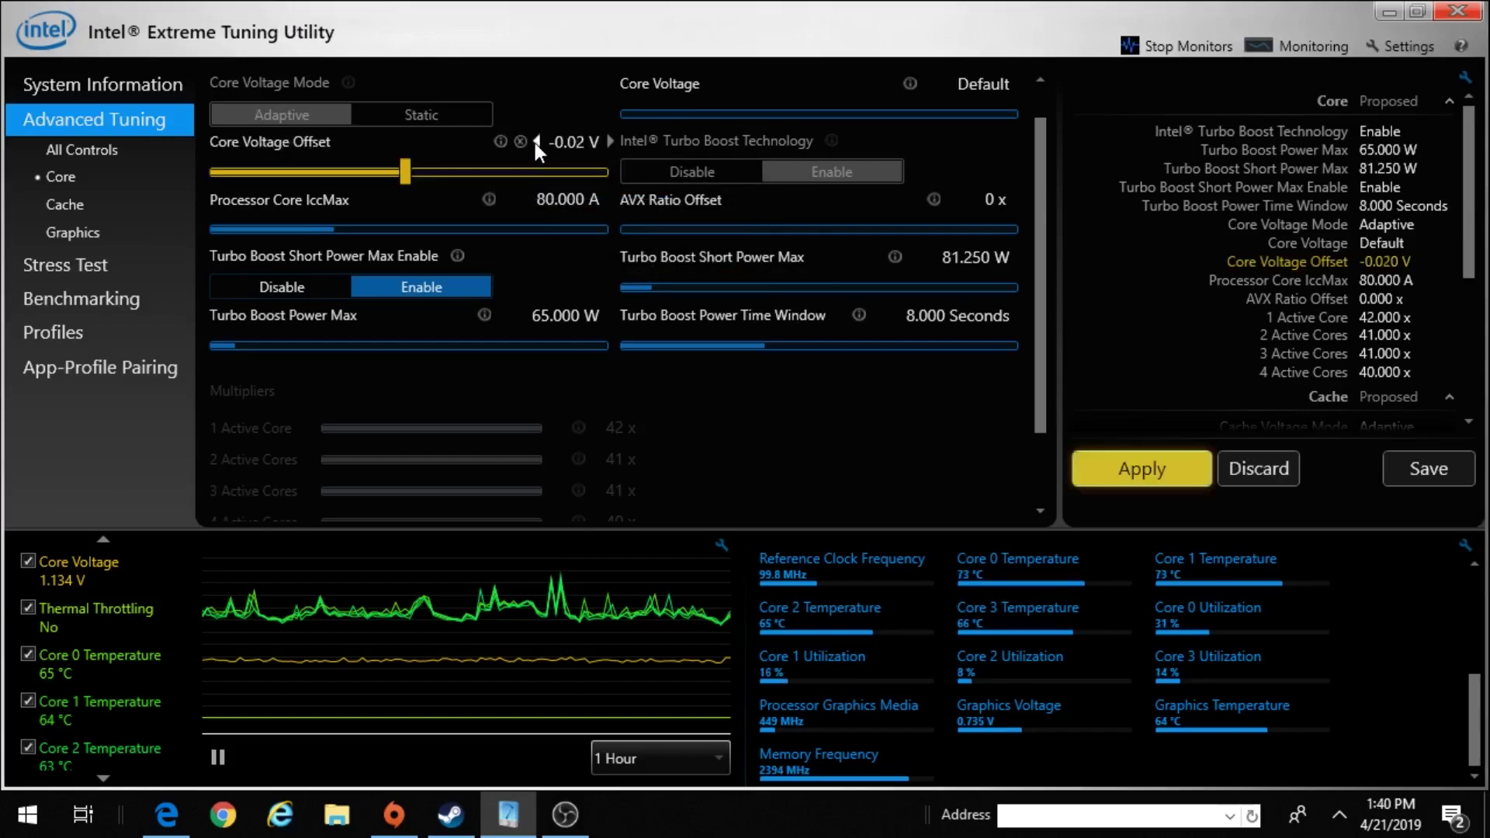
{"action": "left_click", "coordinate": [533, 143]}
{"action": "left_click", "coordinate": [534, 143]}
{"action": "left_click", "coordinate": [1096, 465]}
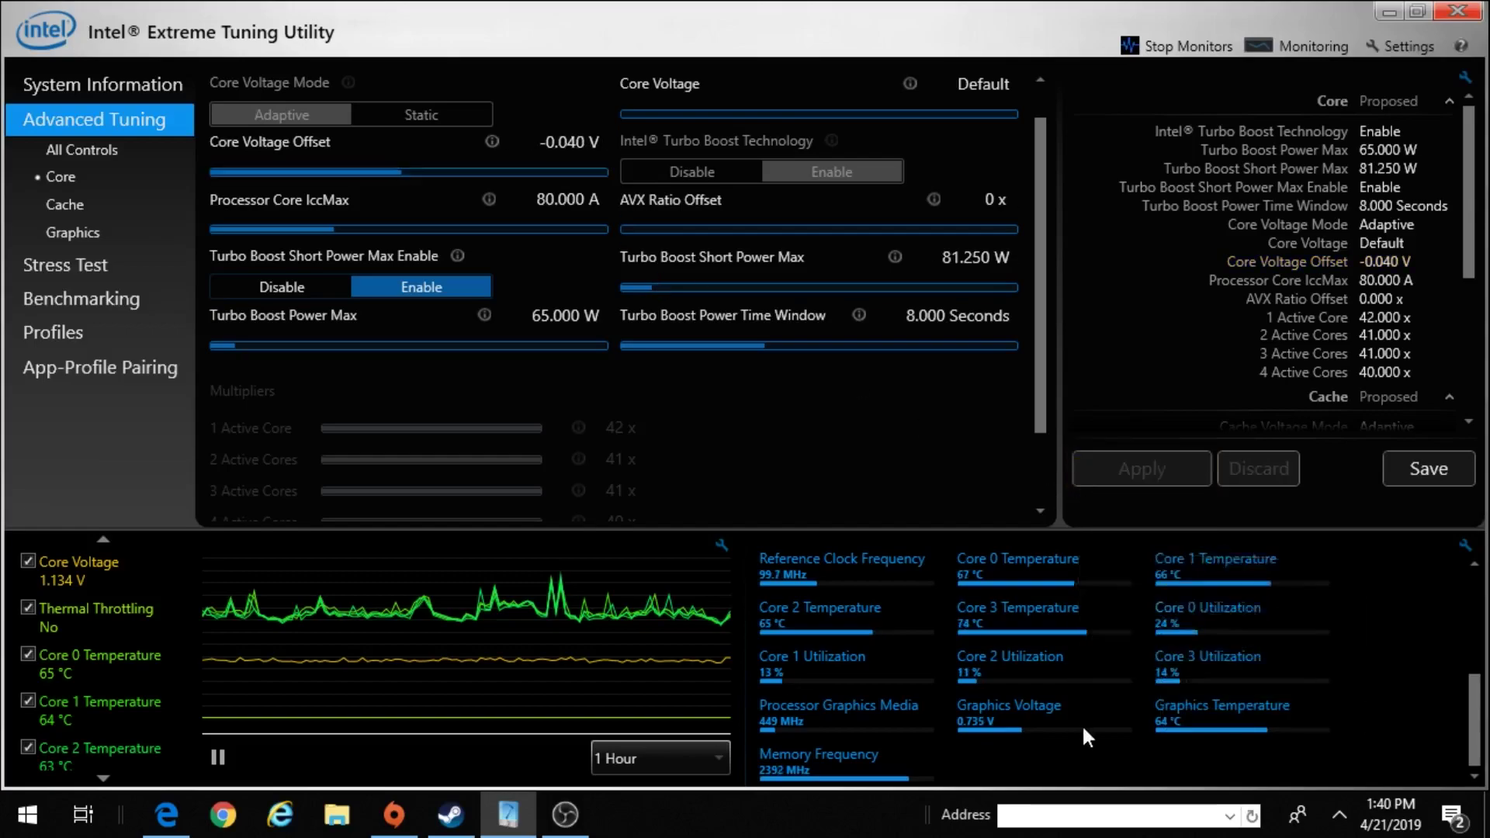
{"action": "scroll", "coordinate": [1086, 724], "scroll_direction": "up", "scroll_amount": 3}
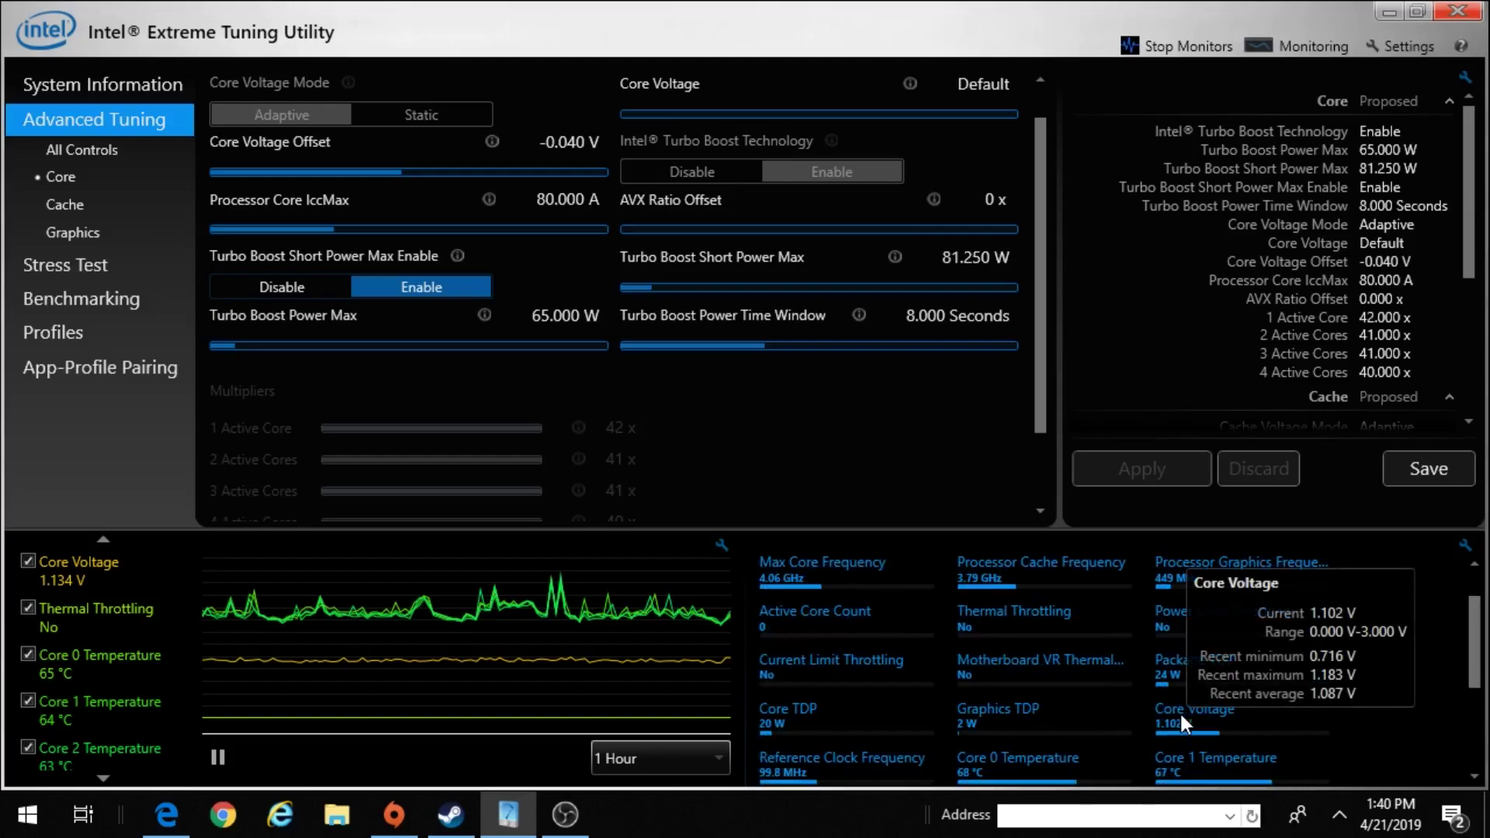
Start a one-minute CPU stress test instead of the graphics test.
{"action": "left_click", "coordinate": [101, 264]}
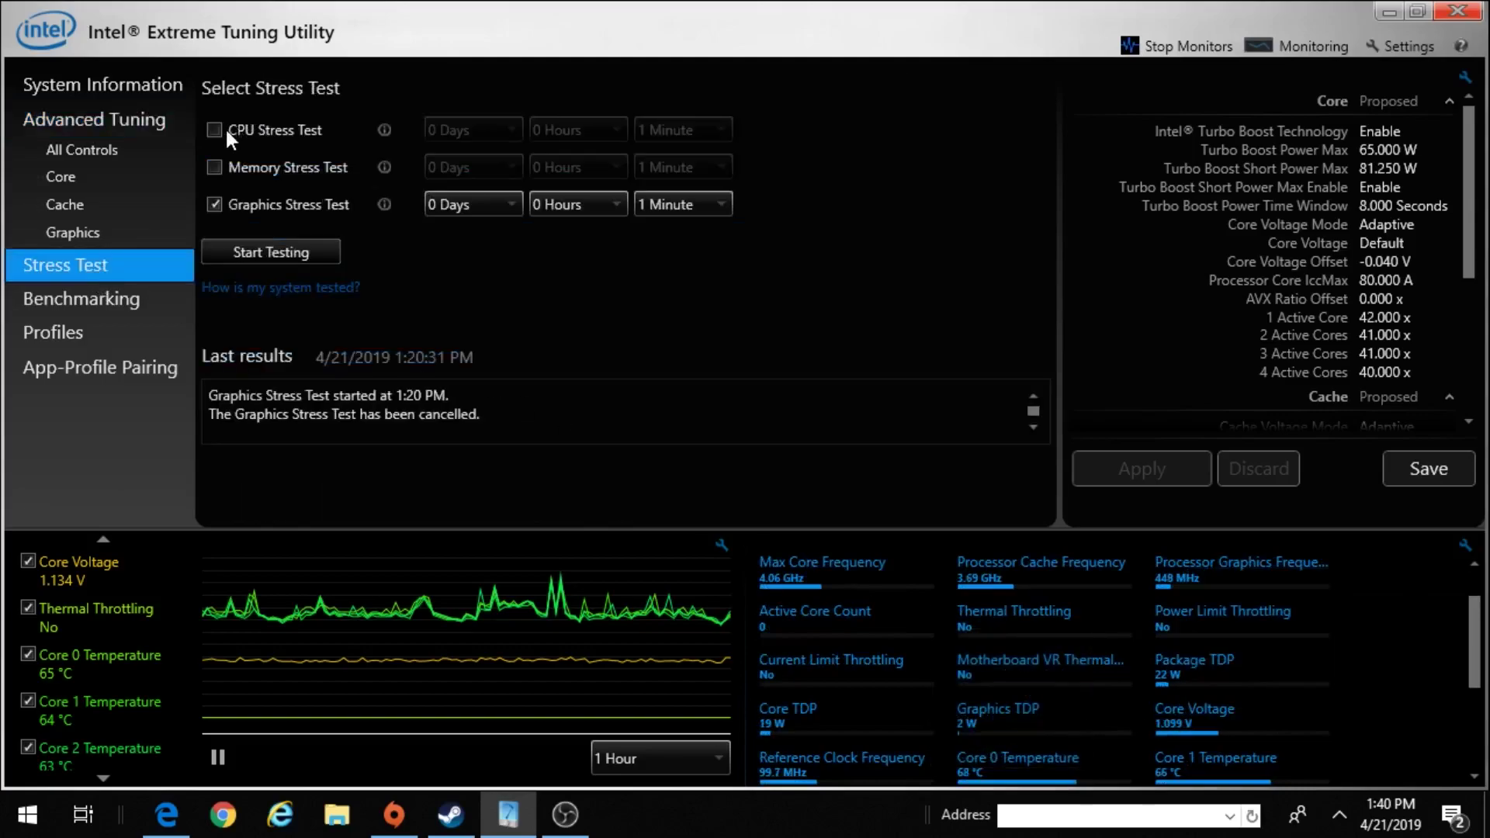
{"action": "left_click", "coordinate": [225, 127]}
{"action": "left_click", "coordinate": [283, 253]}
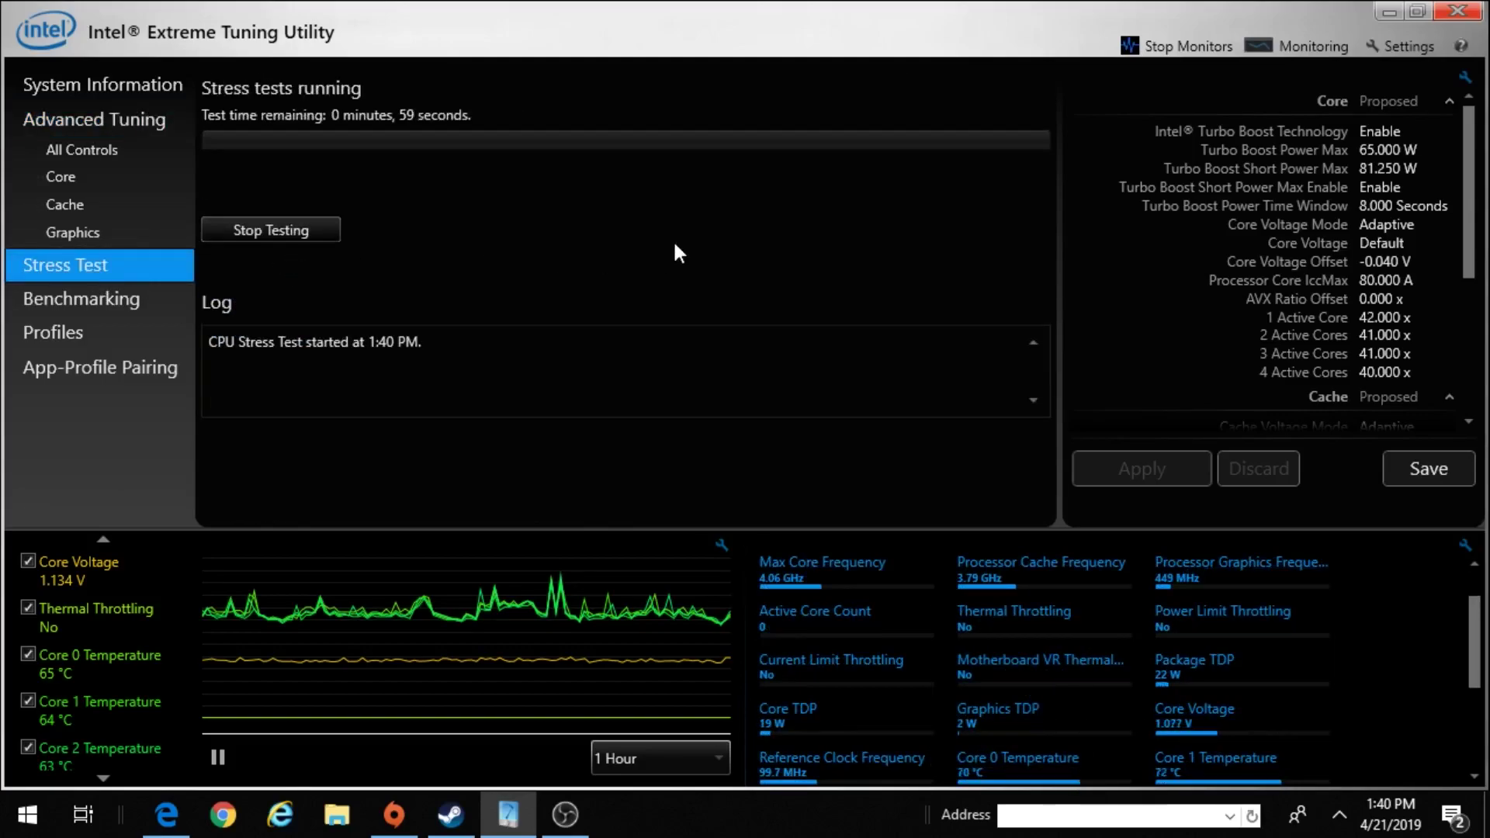
Let the CPU stress test run briefly, then stop it before it finishes.
{"action": "scroll", "coordinate": [1056, 625], "scroll_direction": "down", "scroll_amount": 3}
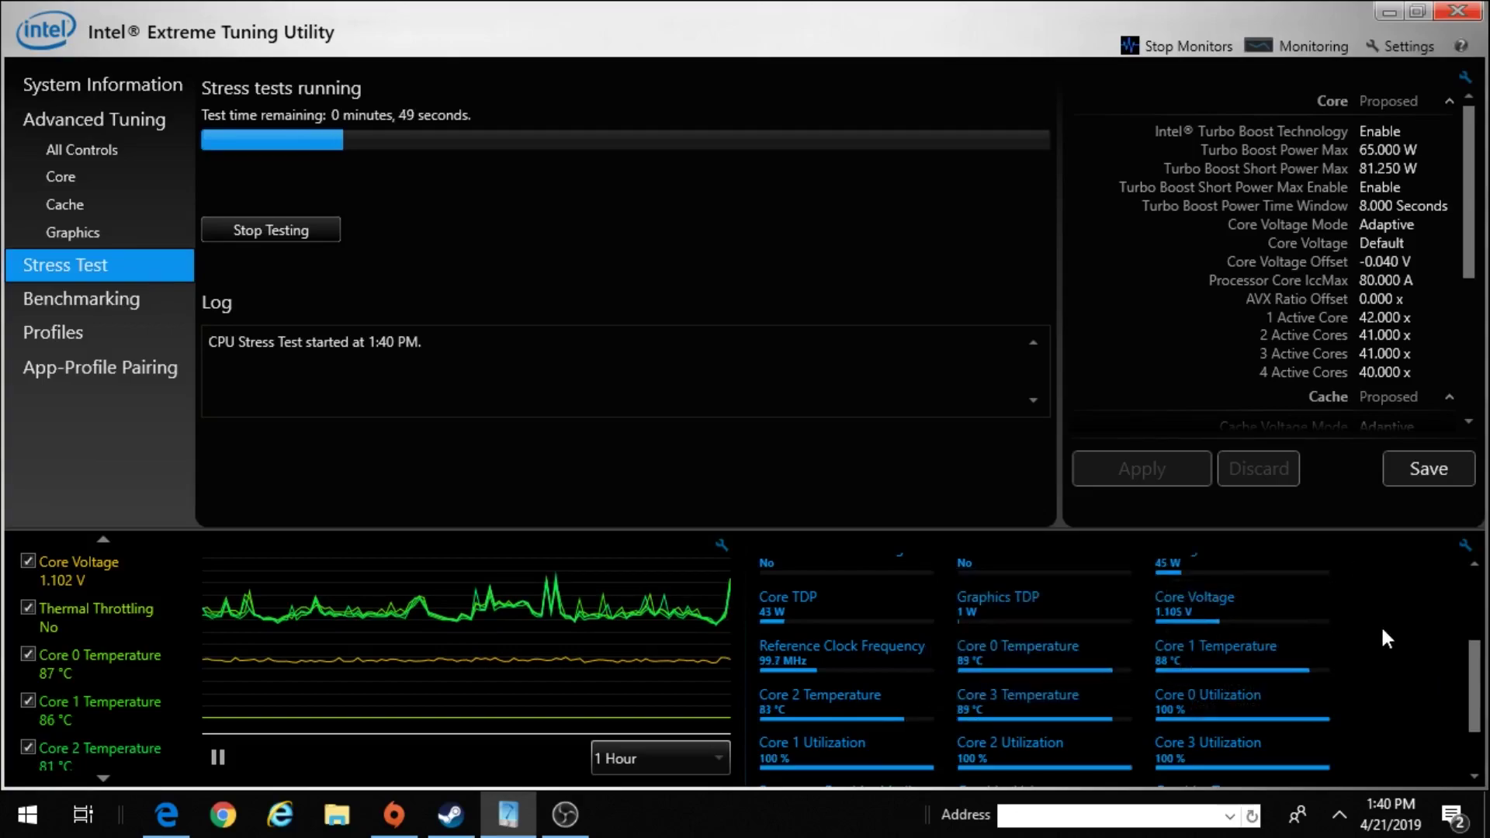
{"action": "scroll", "coordinate": [1374, 644], "scroll_direction": "up", "scroll_amount": 1}
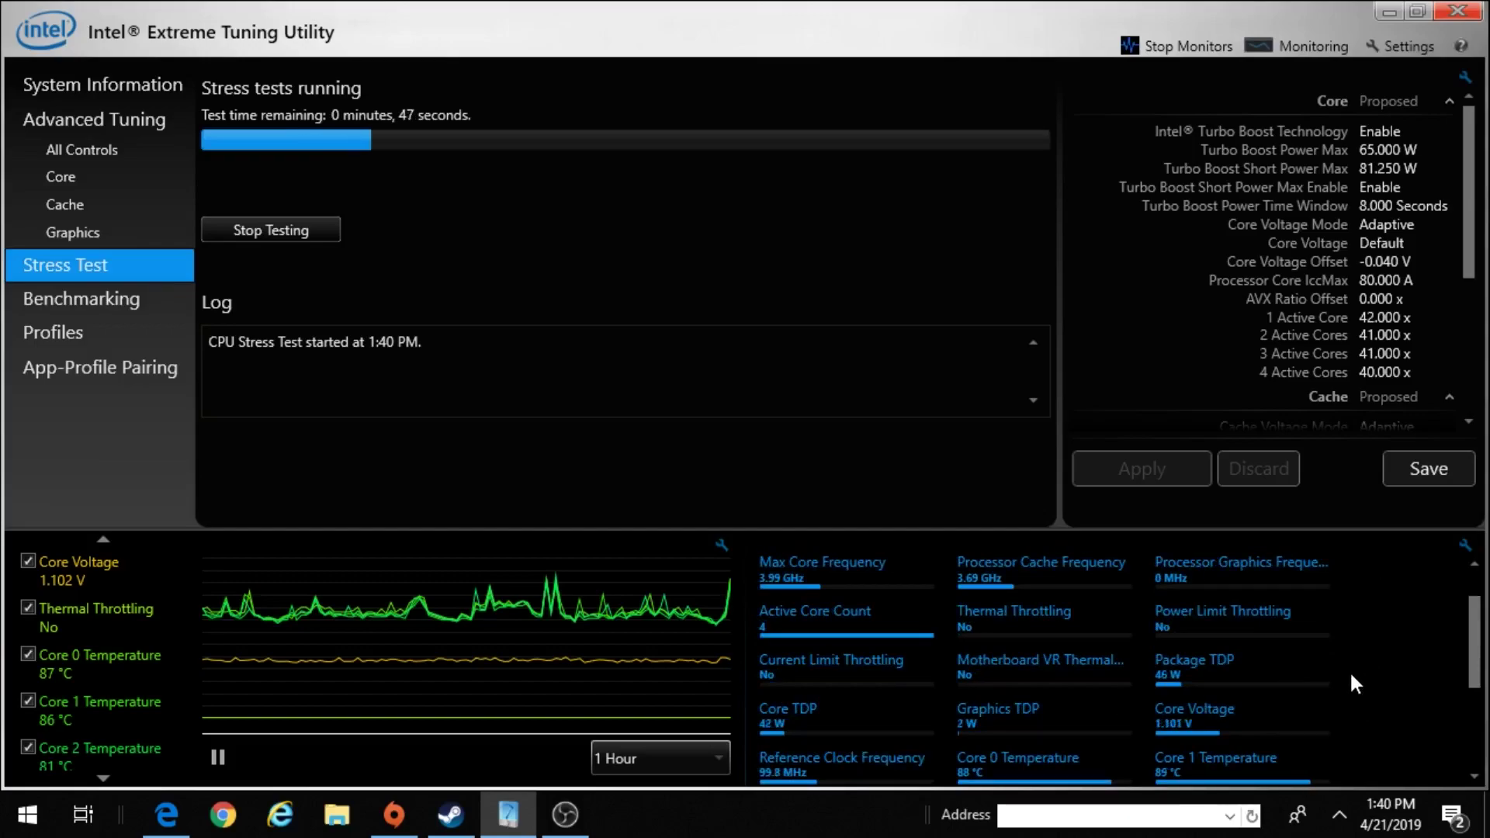
{"action": "scroll", "coordinate": [1351, 676], "scroll_direction": "down", "scroll_amount": 1}
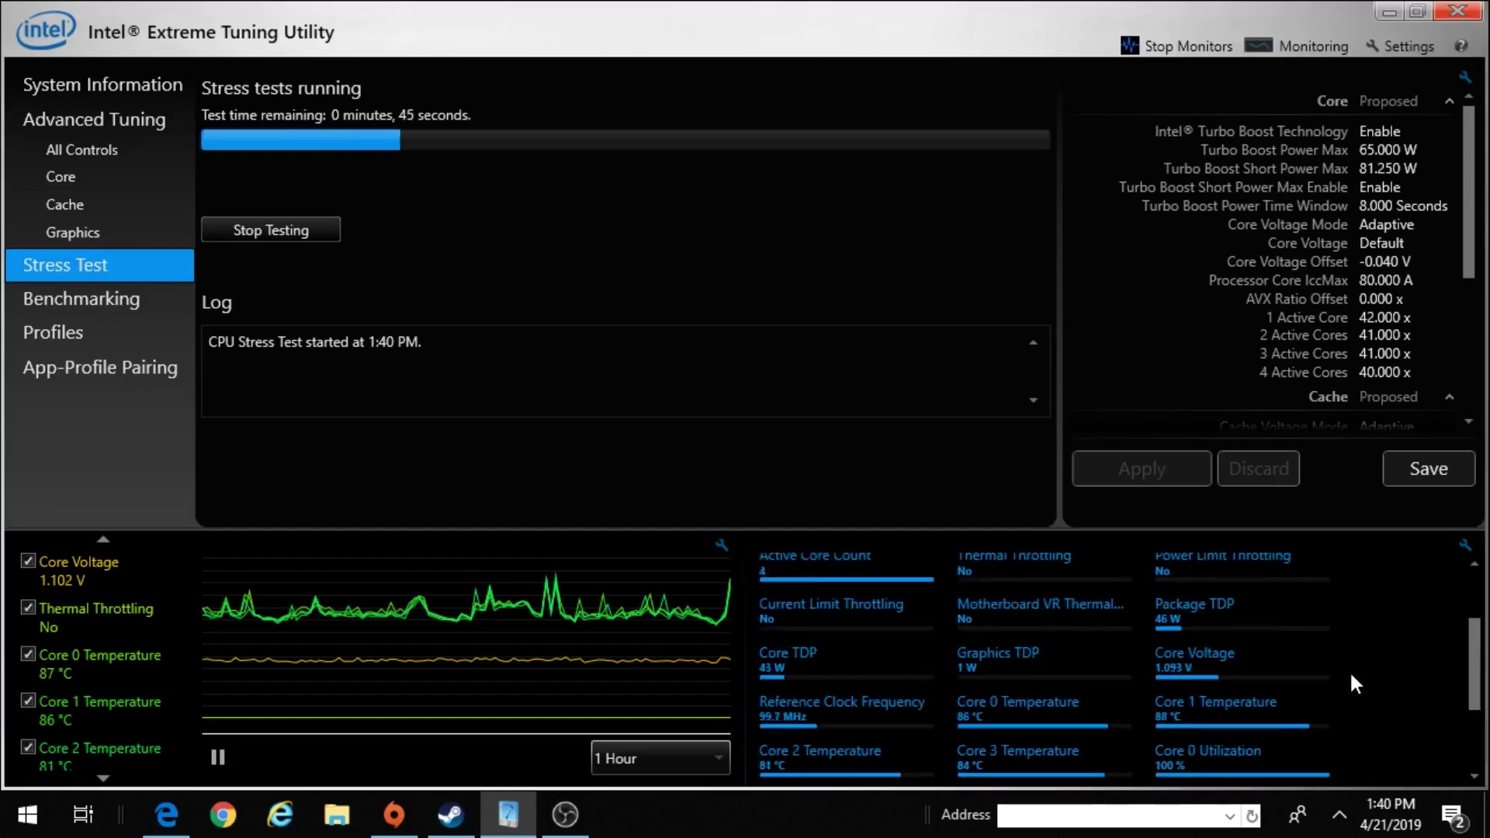
{"action": "scroll", "coordinate": [1351, 675], "scroll_direction": "down", "scroll_amount": 1}
{"action": "scroll", "coordinate": [1349, 671], "scroll_direction": "down", "scroll_amount": 1}
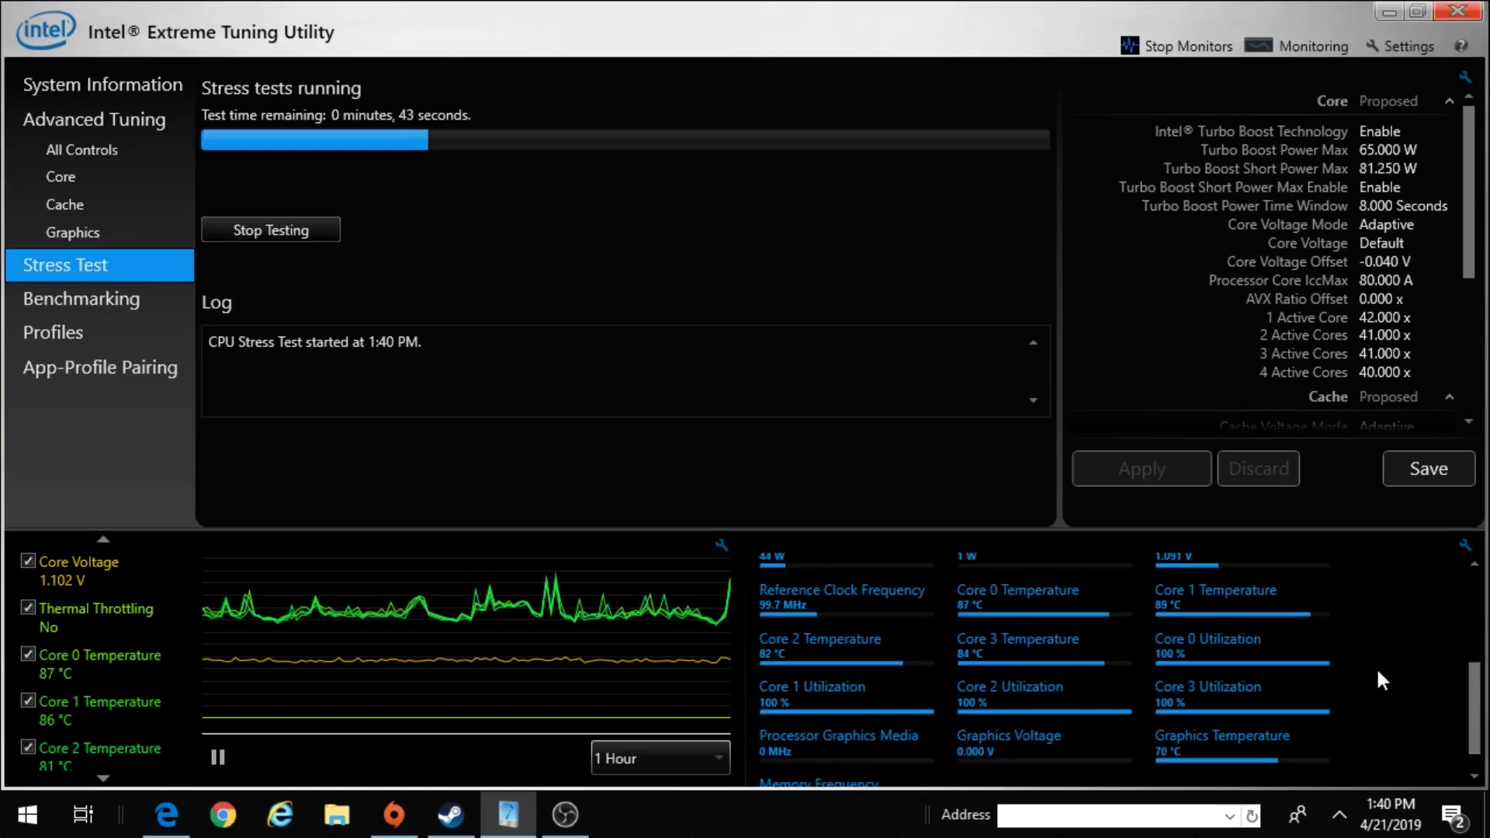
{"action": "mouse_move", "coordinate": [1250, 645]}
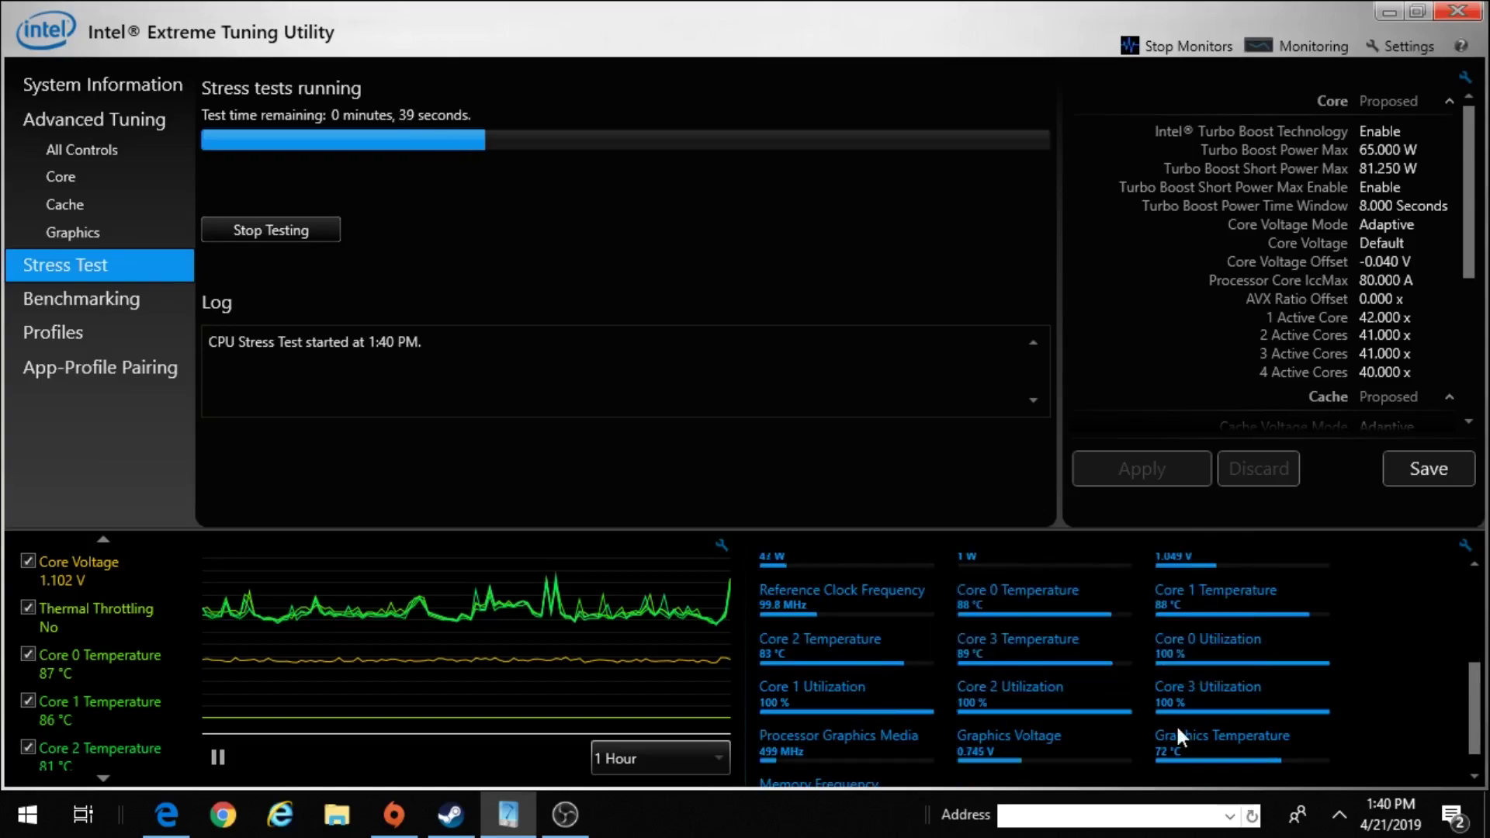
{"action": "mouse_move", "coordinate": [1319, 746]}
{"action": "scroll", "coordinate": [1453, 711], "scroll_direction": "down", "scroll_amount": 1}
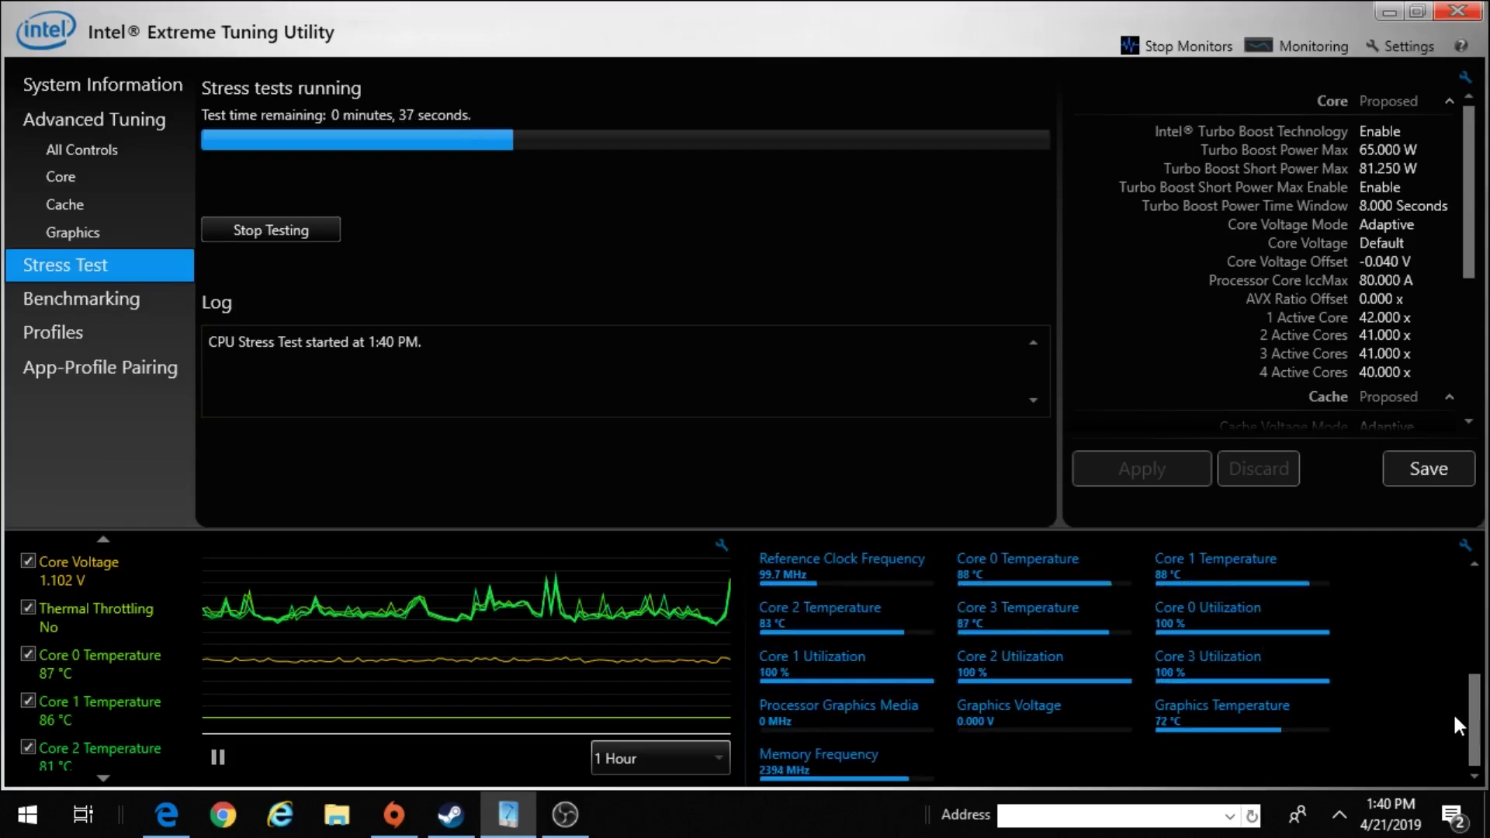
{"action": "scroll", "coordinate": [1452, 713], "scroll_direction": "up", "scroll_amount": 5}
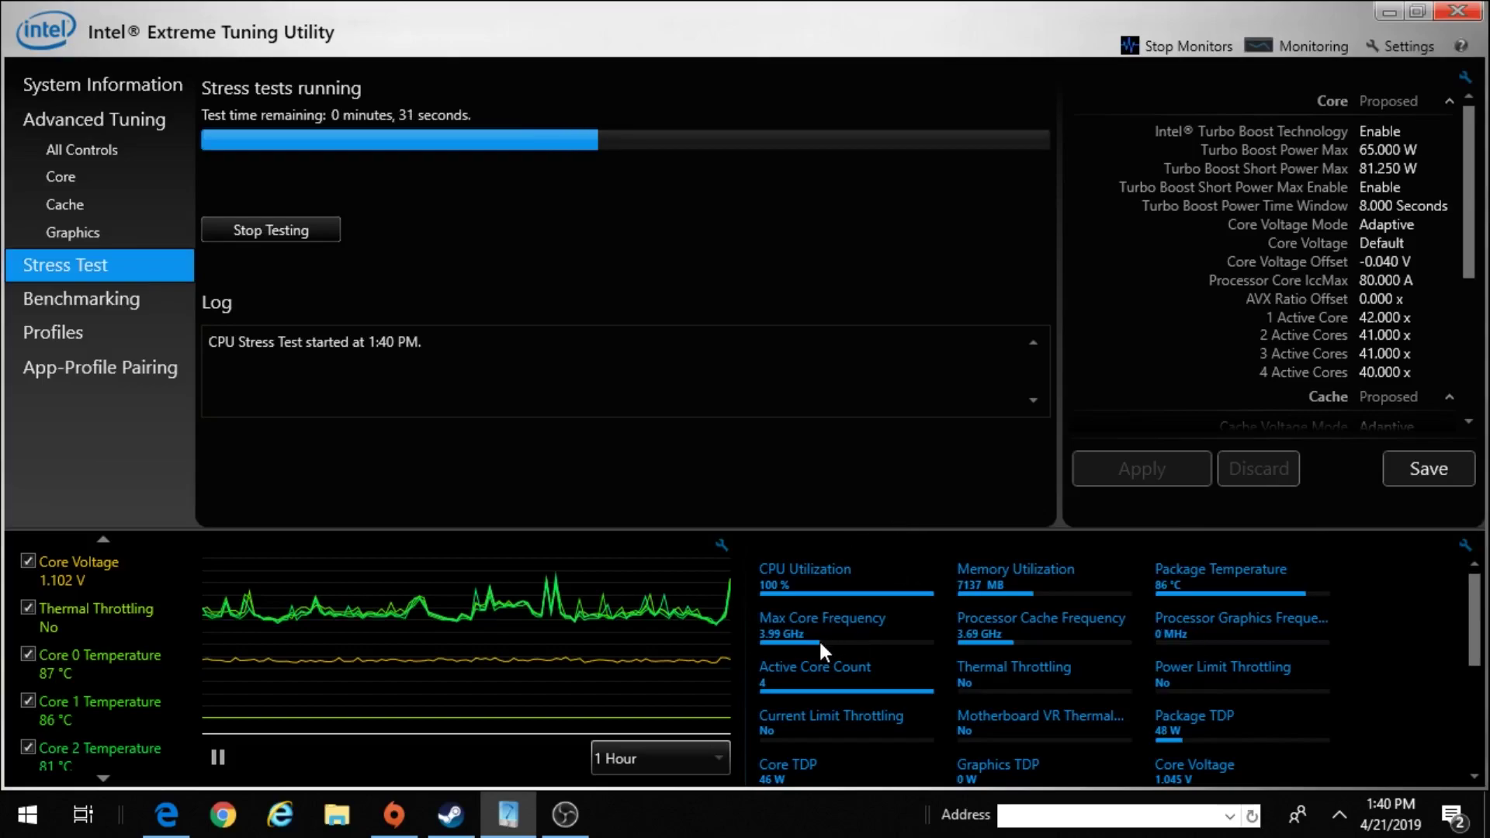
{"action": "mouse_move", "coordinate": [792, 630]}
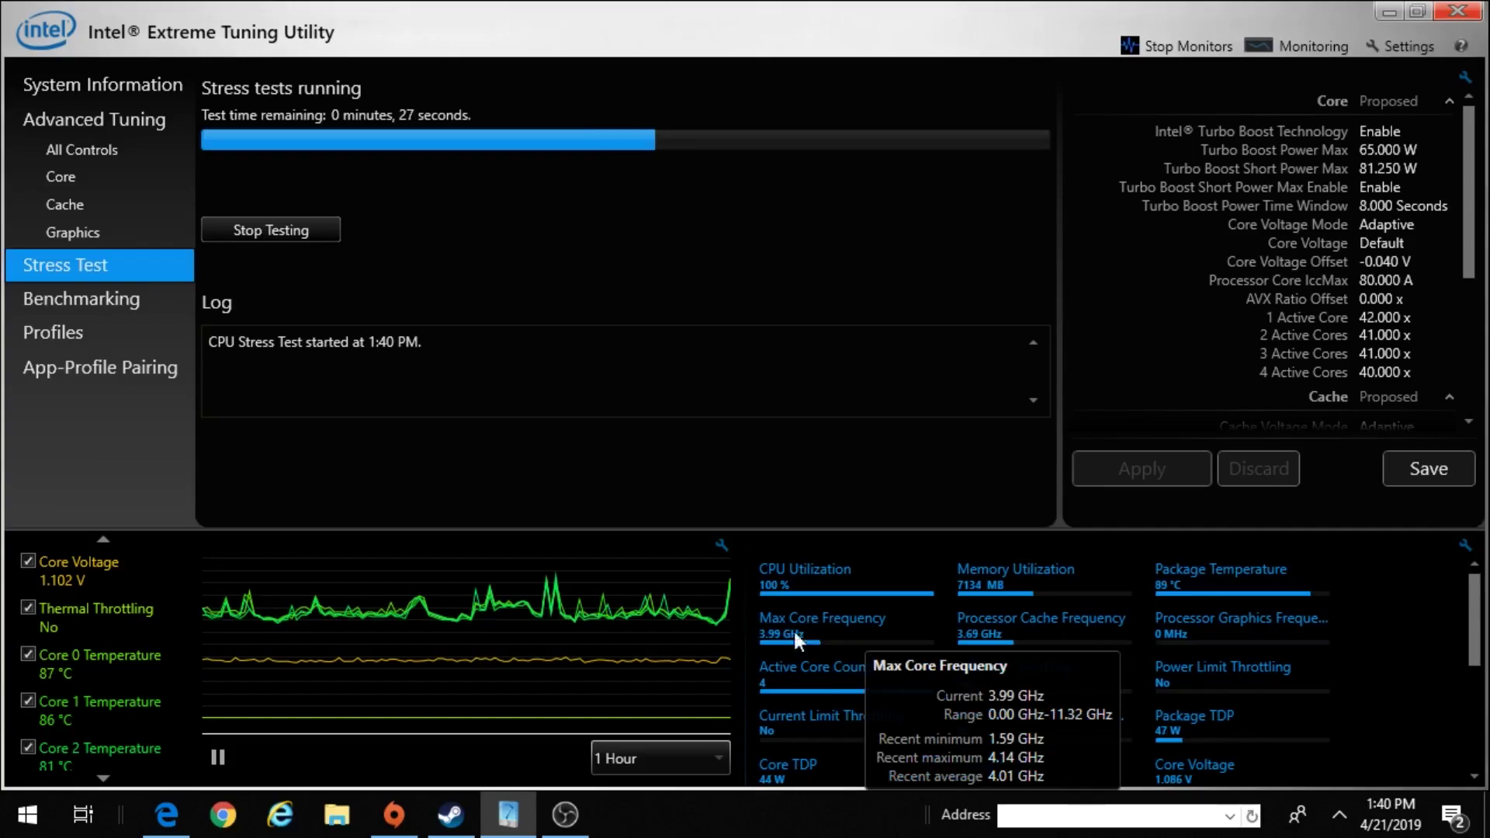
{"action": "left_click", "coordinate": [282, 231]}
{"action": "mouse_move", "coordinate": [824, 630]}
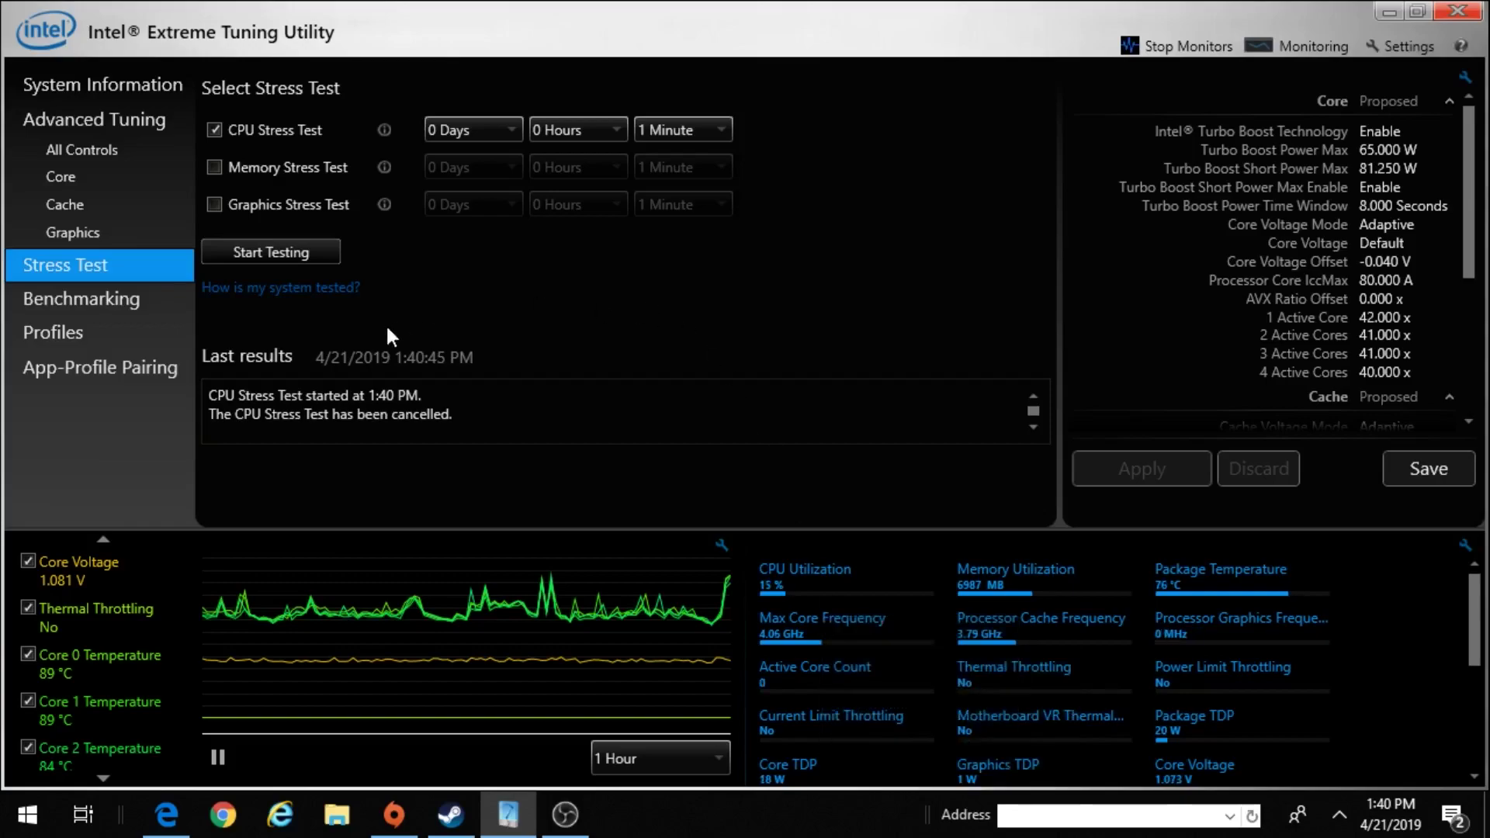
In the Core tuning settings, raise Core Voltage Offset to 0.000 V and apply it.
{"action": "left_click", "coordinate": [109, 233]}
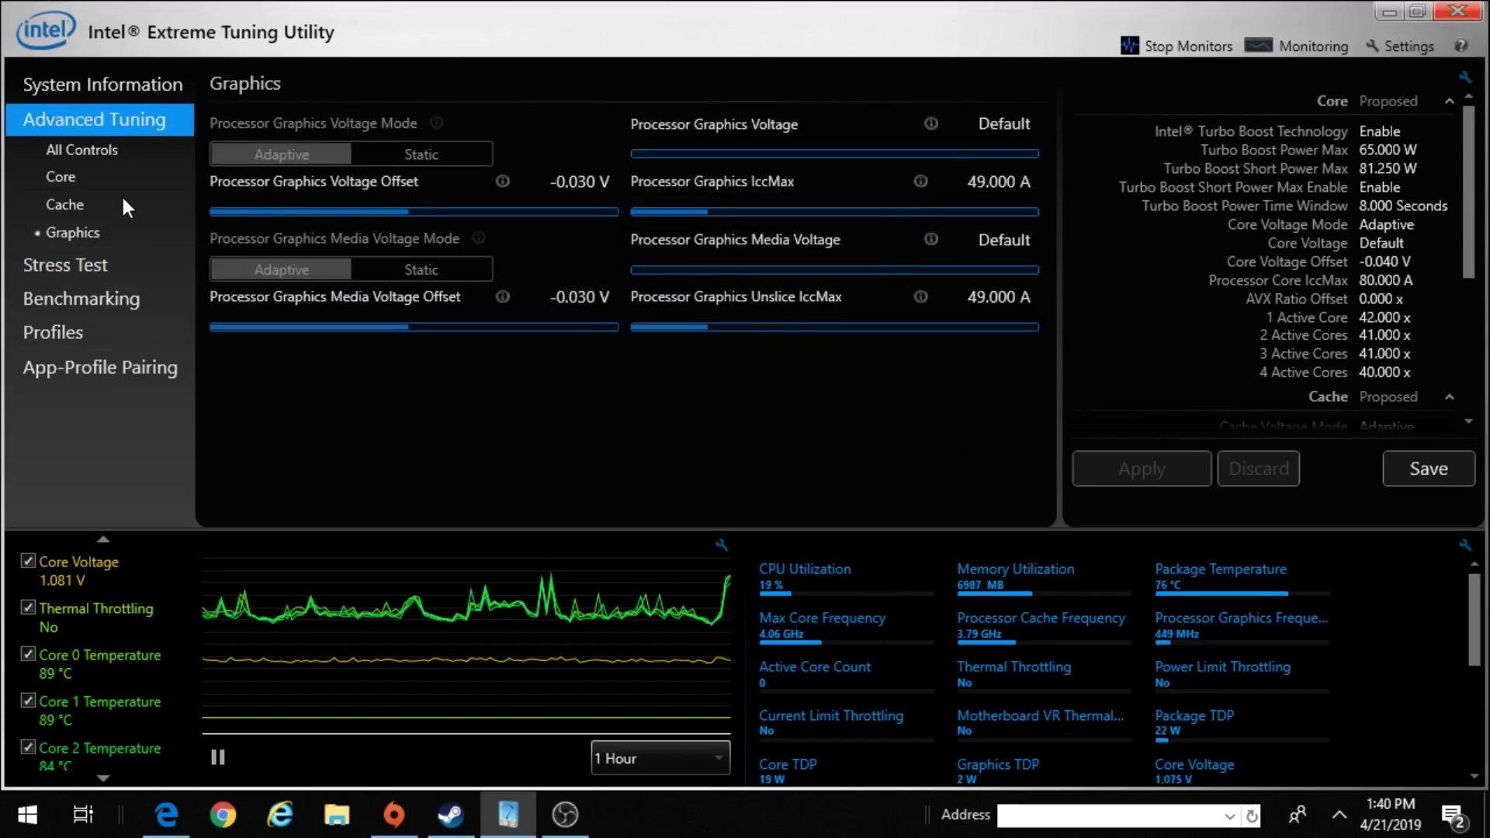
{"action": "left_click", "coordinate": [119, 172]}
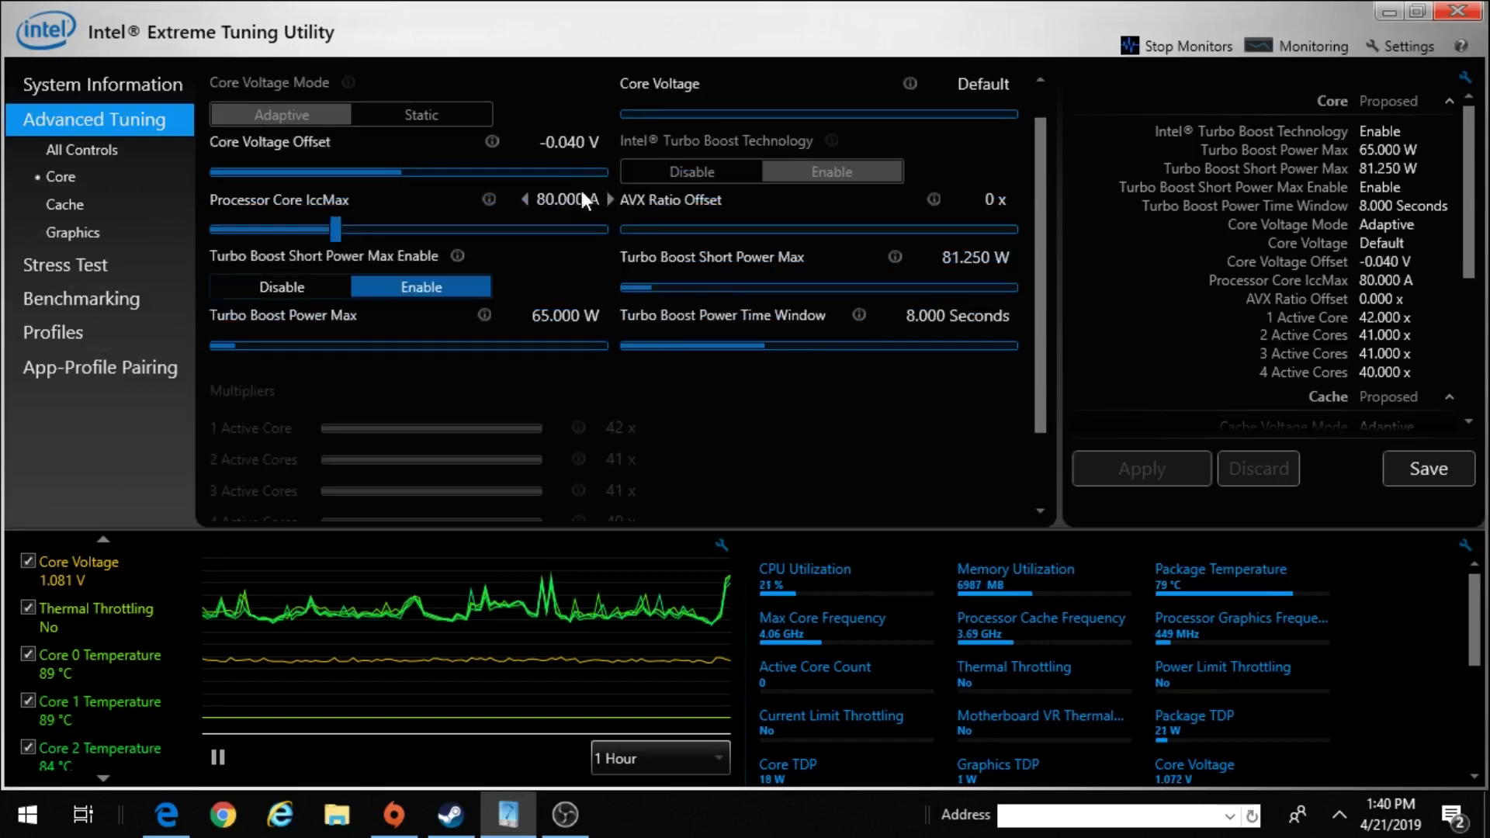
{"action": "left_click", "coordinate": [612, 138]}
{"action": "left_click", "coordinate": [613, 138]}
{"action": "left_click", "coordinate": [612, 138]}
{"action": "left_click", "coordinate": [612, 138]}
{"action": "left_click", "coordinate": [1102, 457]}
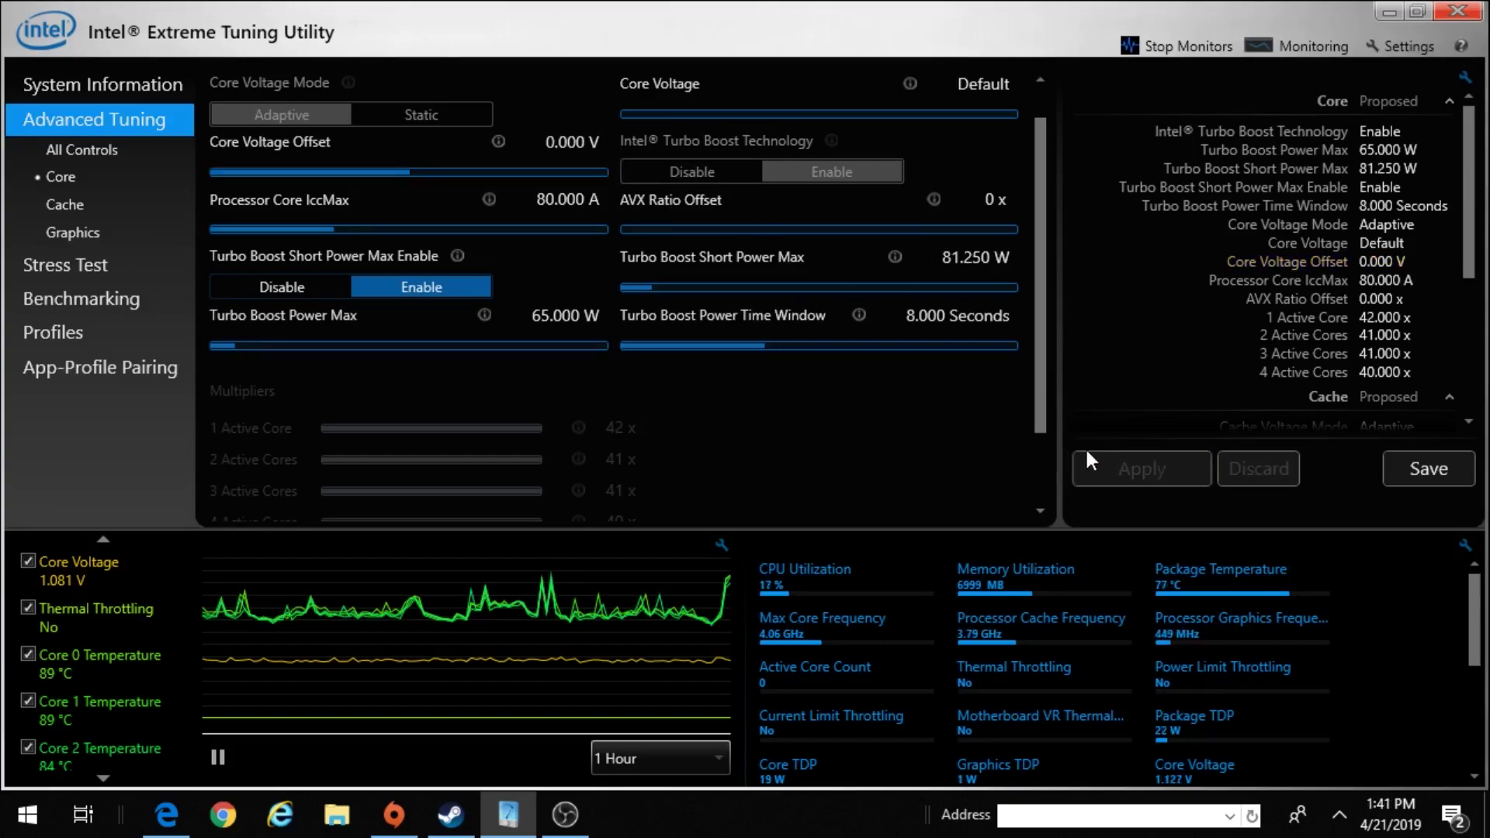
Nudge Processor Core IccMax to 79.75 A, then revert it to 80.000 A.
{"action": "left_click", "coordinate": [533, 199]}
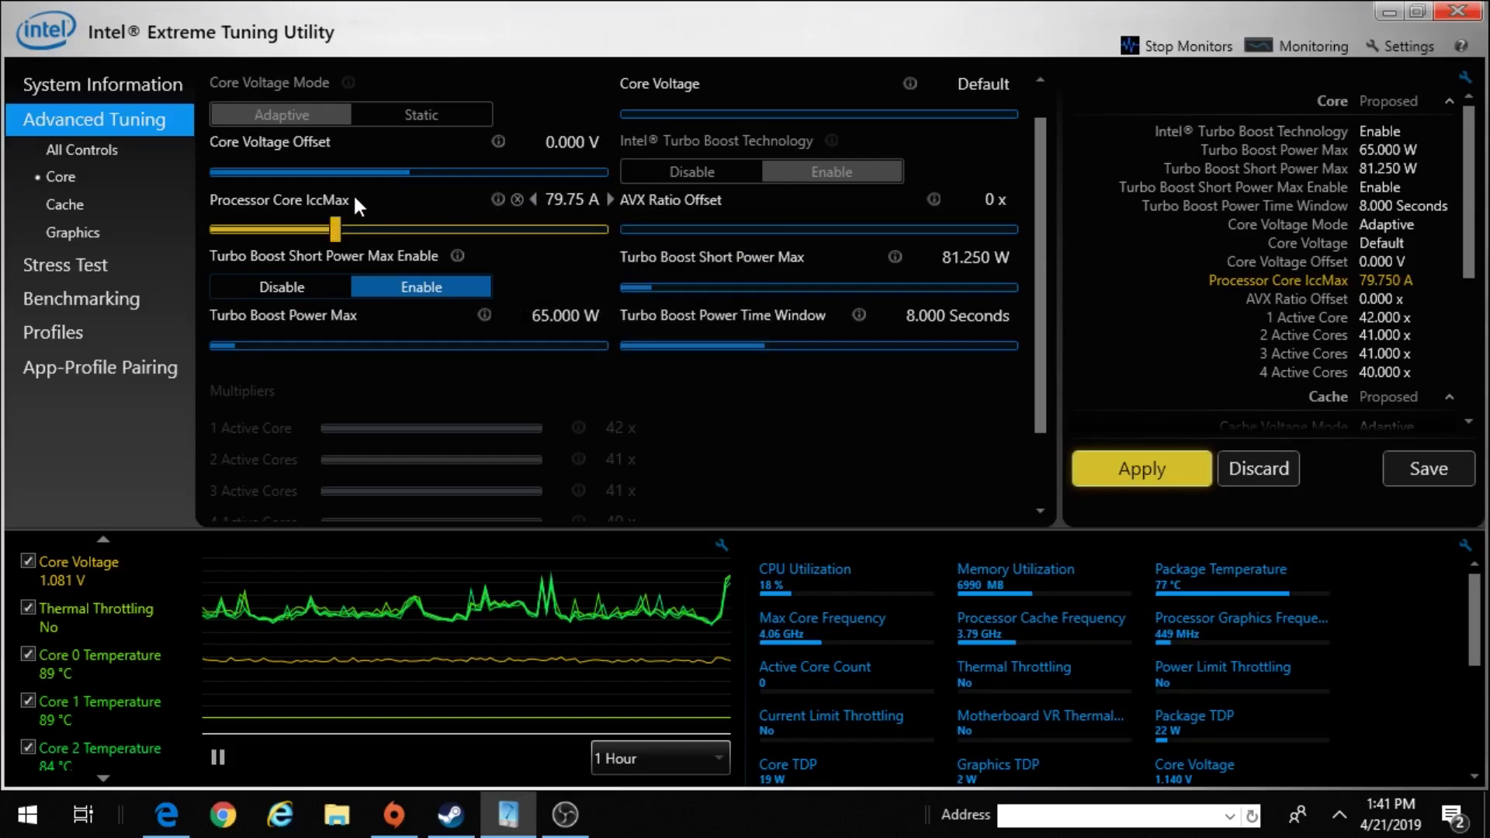
{"action": "mouse_move", "coordinate": [496, 198]}
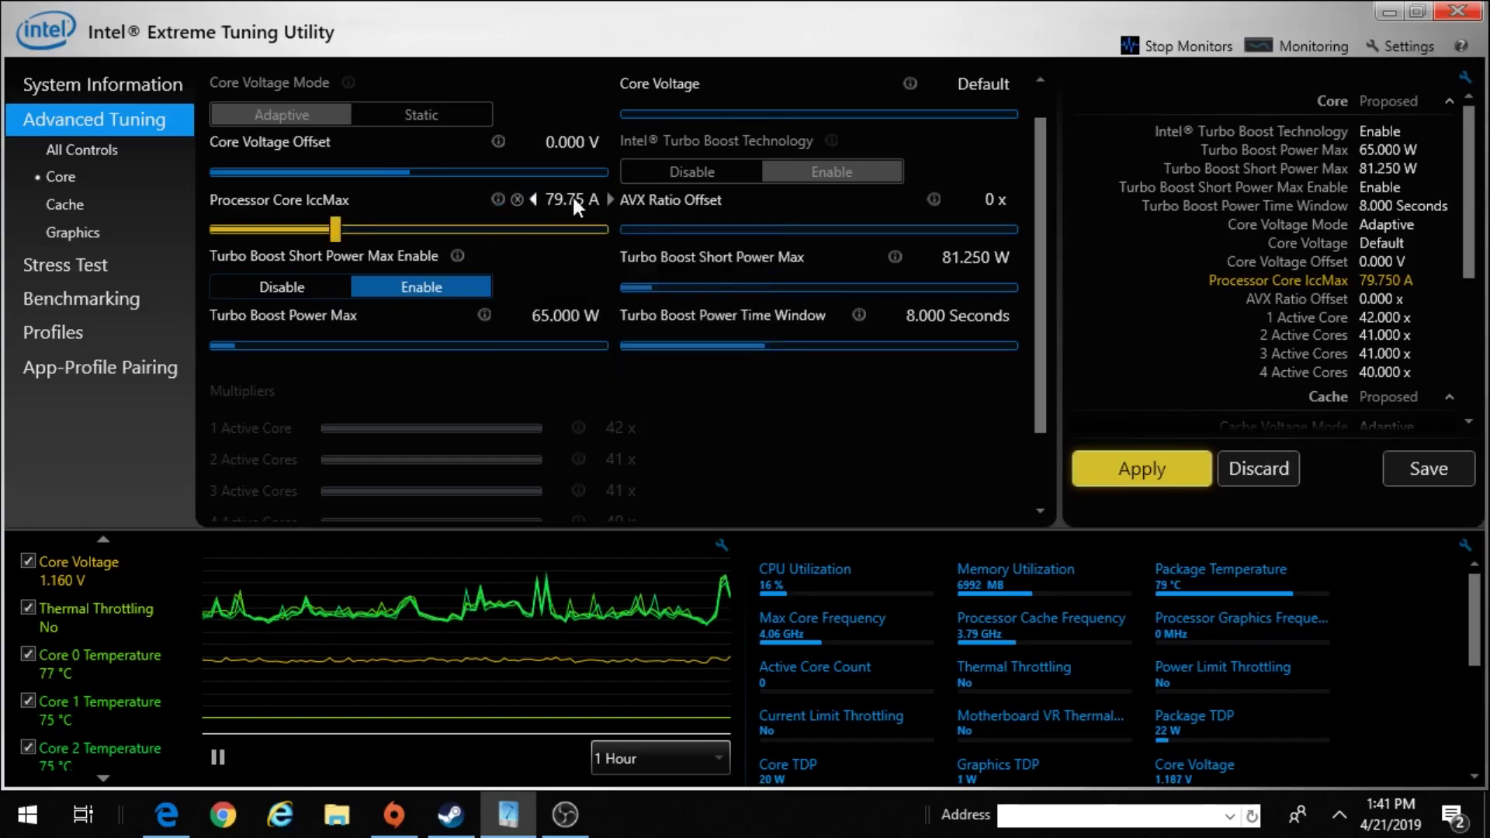
{"action": "left_click", "coordinate": [610, 200]}
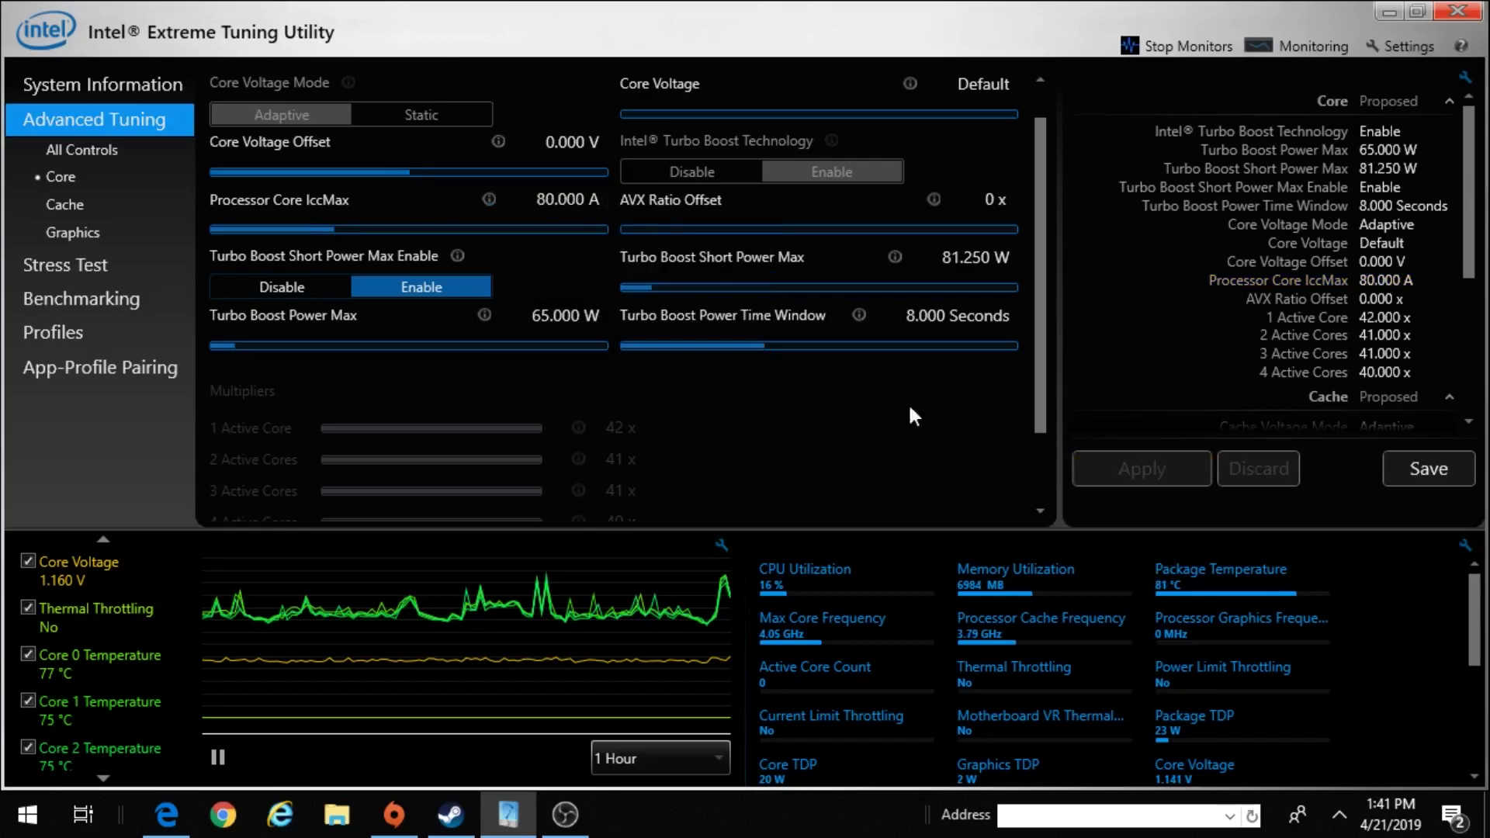
In the Core tuning settings, lower Core Voltage Offset to -0.040 V and apply it.
{"action": "left_click", "coordinate": [77, 231]}
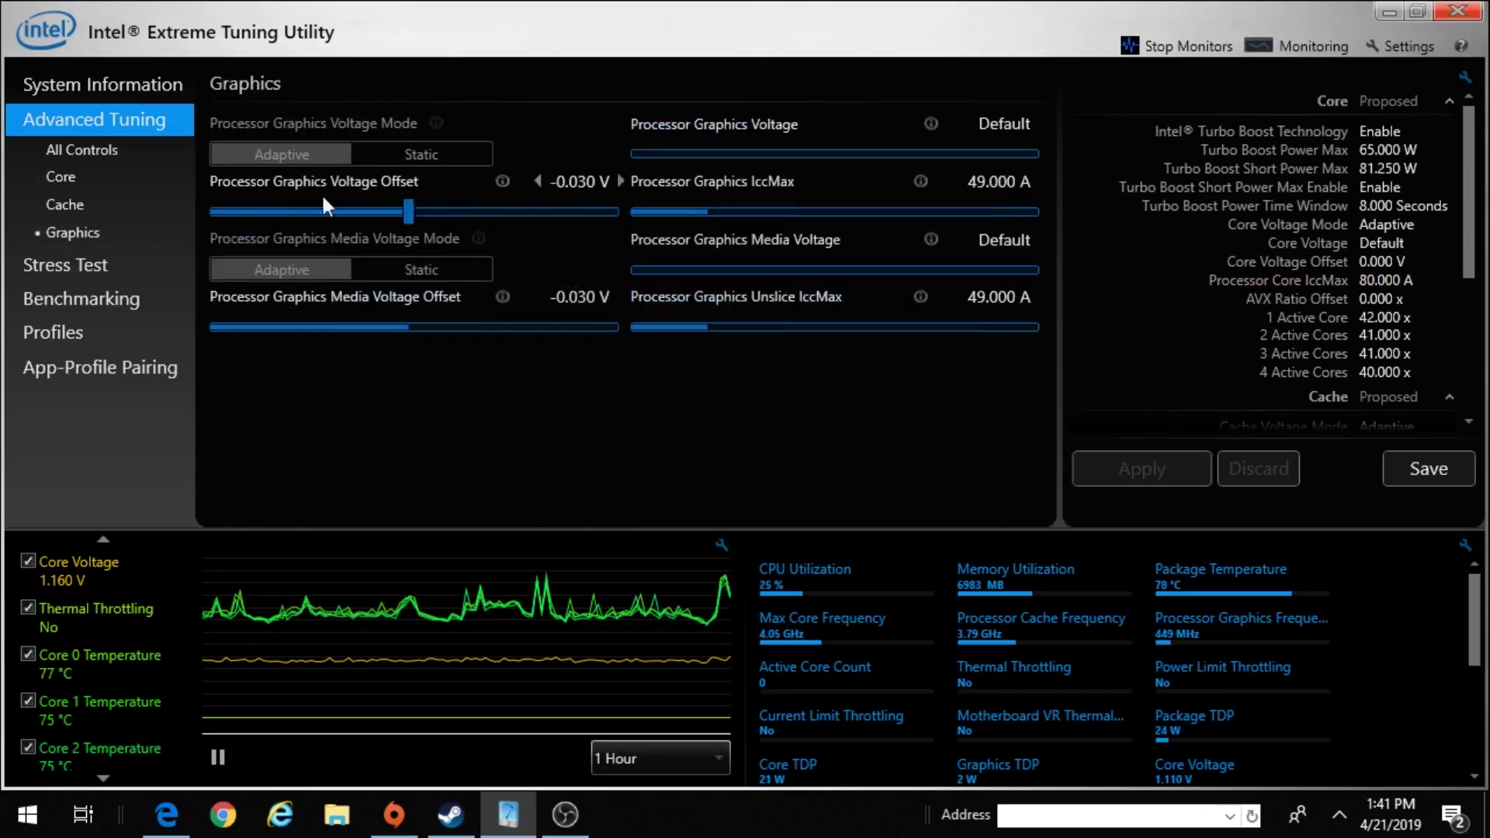
{"action": "left_click", "coordinate": [132, 180]}
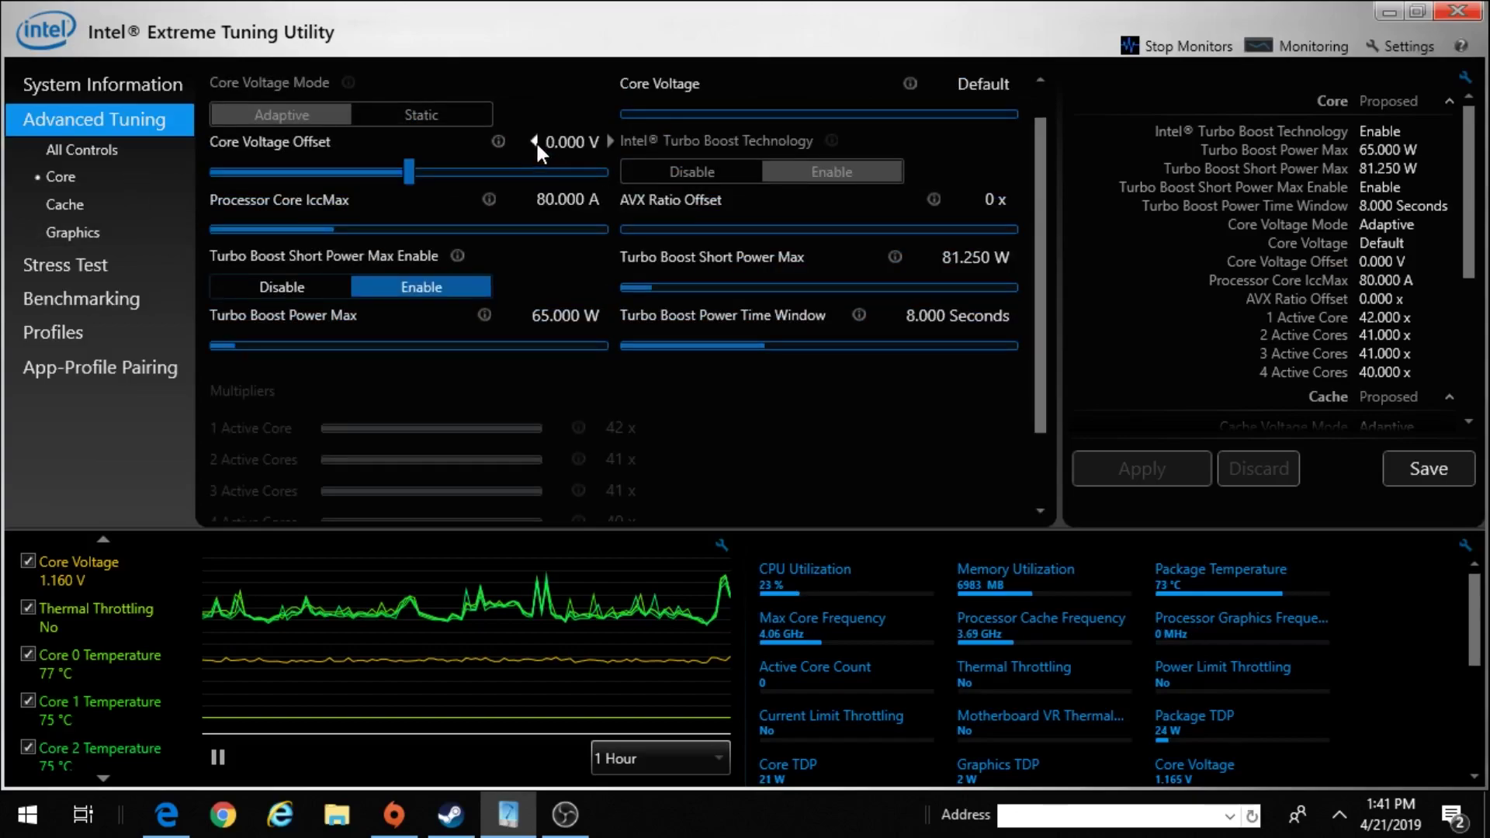
{"action": "left_click", "coordinate": [535, 141]}
{"action": "left_click", "coordinate": [535, 142]}
{"action": "left_click", "coordinate": [535, 141]}
{"action": "left_click", "coordinate": [1168, 464]}
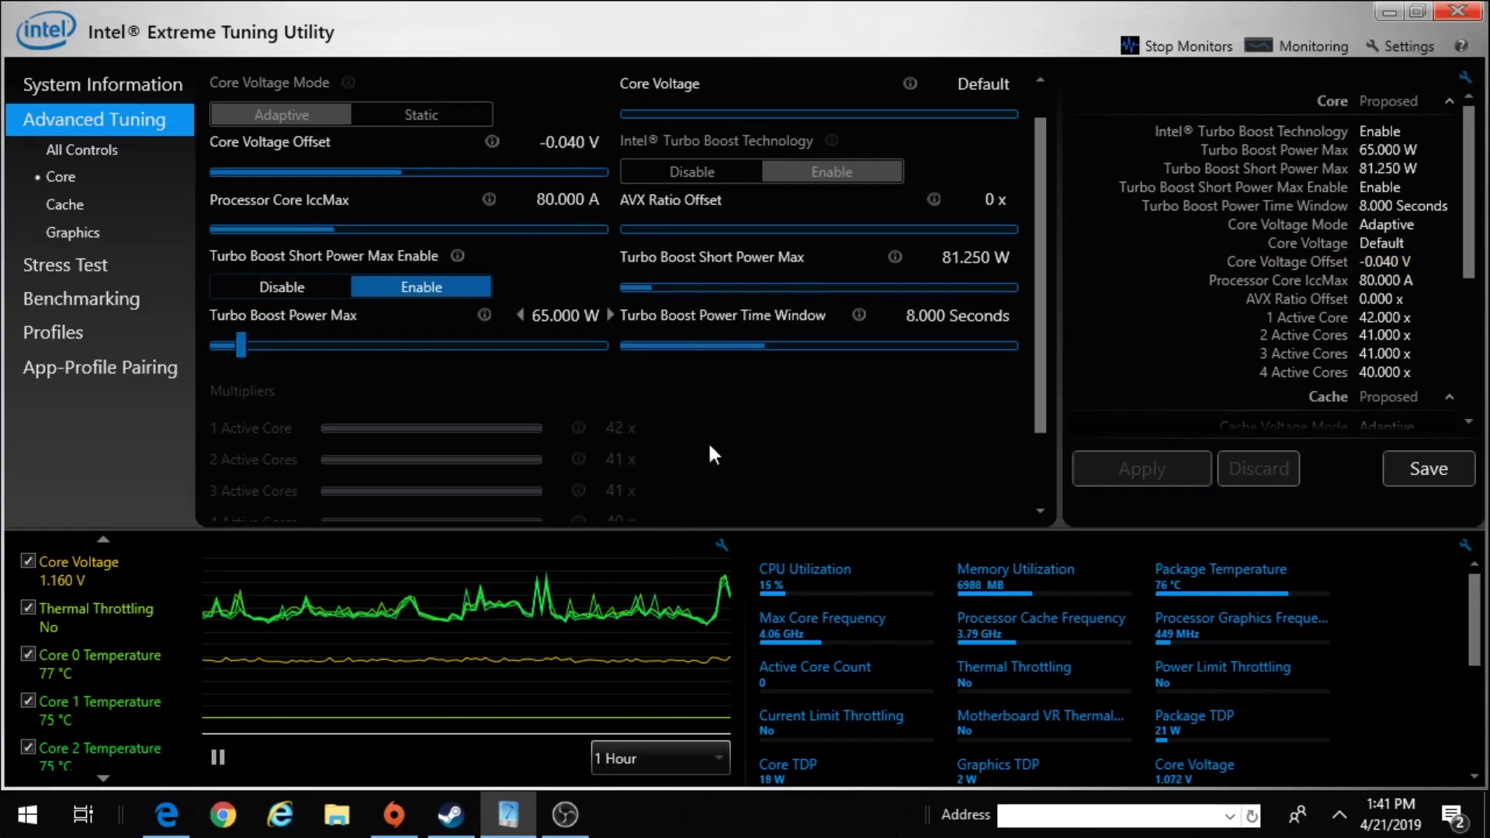
Check the OBS recording window, then return to the tuning utility.
{"action": "left_click", "coordinate": [571, 801]}
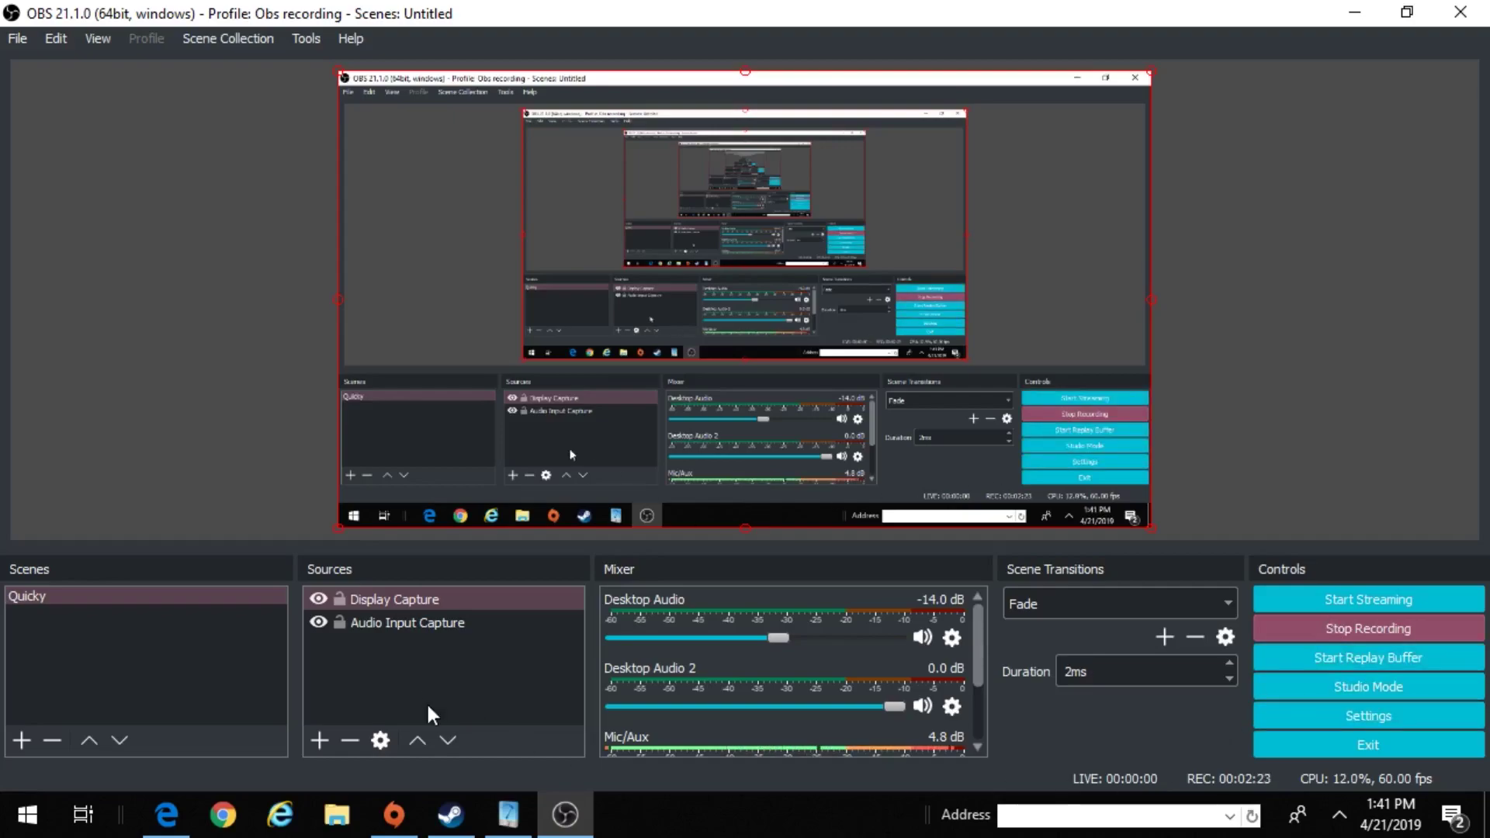
{"action": "left_click", "coordinate": [508, 814]}
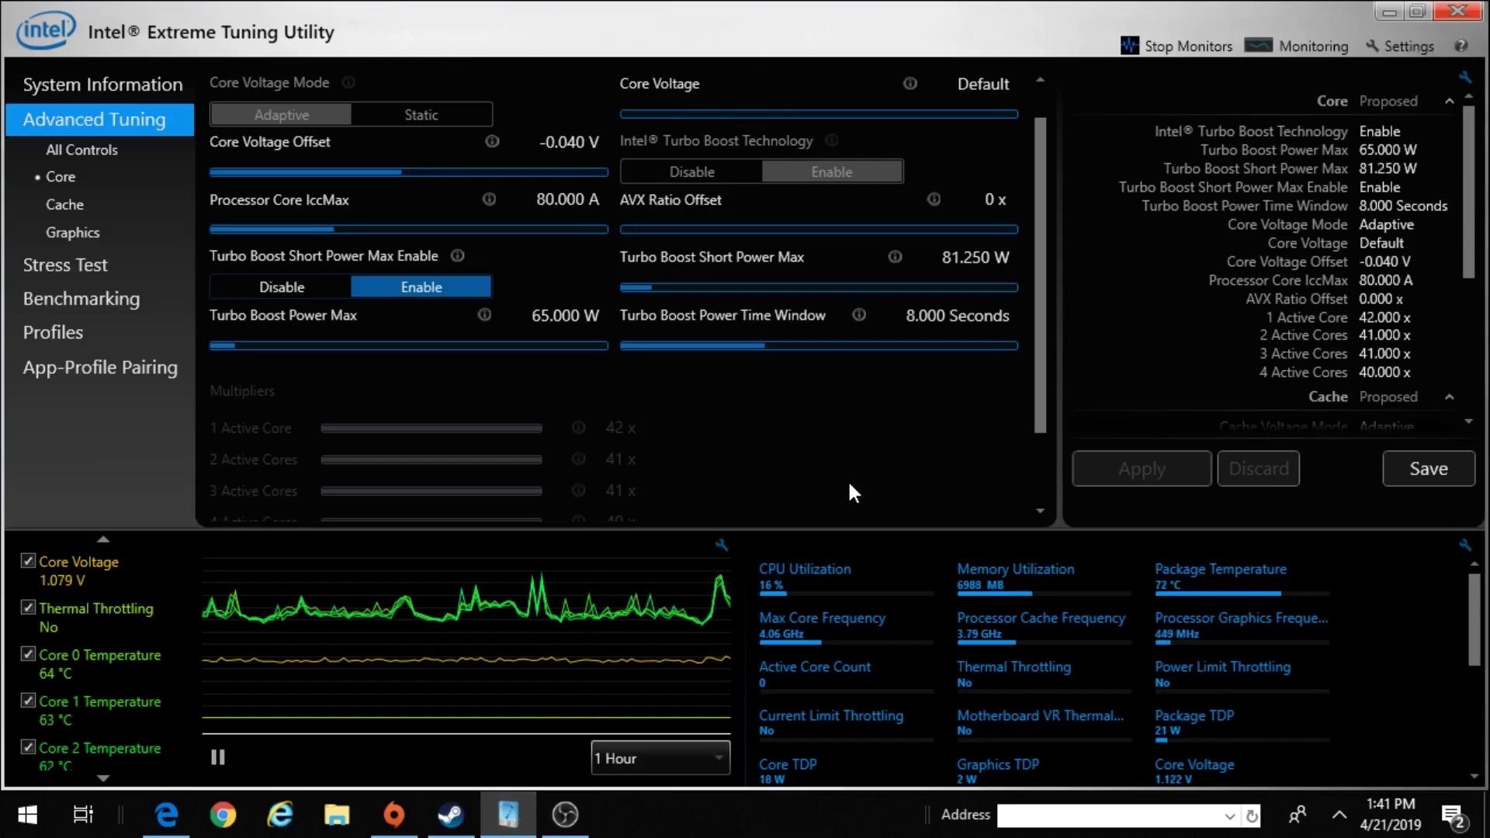
{"action": "scroll", "coordinate": [973, 492], "scroll_direction": "up", "scroll_amount": 1}
{"action": "scroll", "coordinate": [973, 492], "scroll_direction": "down", "scroll_amount": 3}
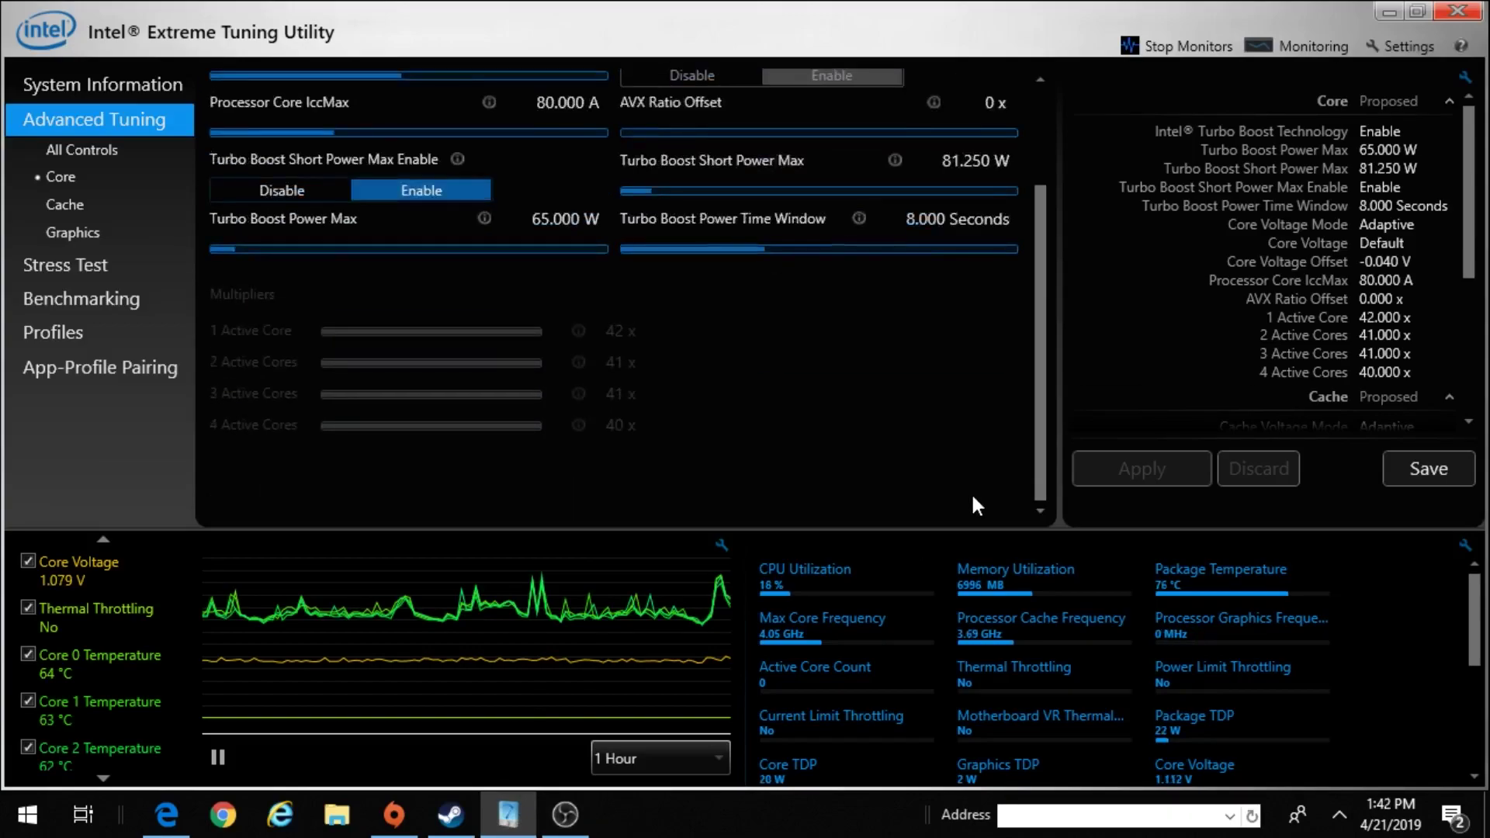
{"action": "scroll", "coordinate": [971, 492], "scroll_direction": "up", "scroll_amount": 3}
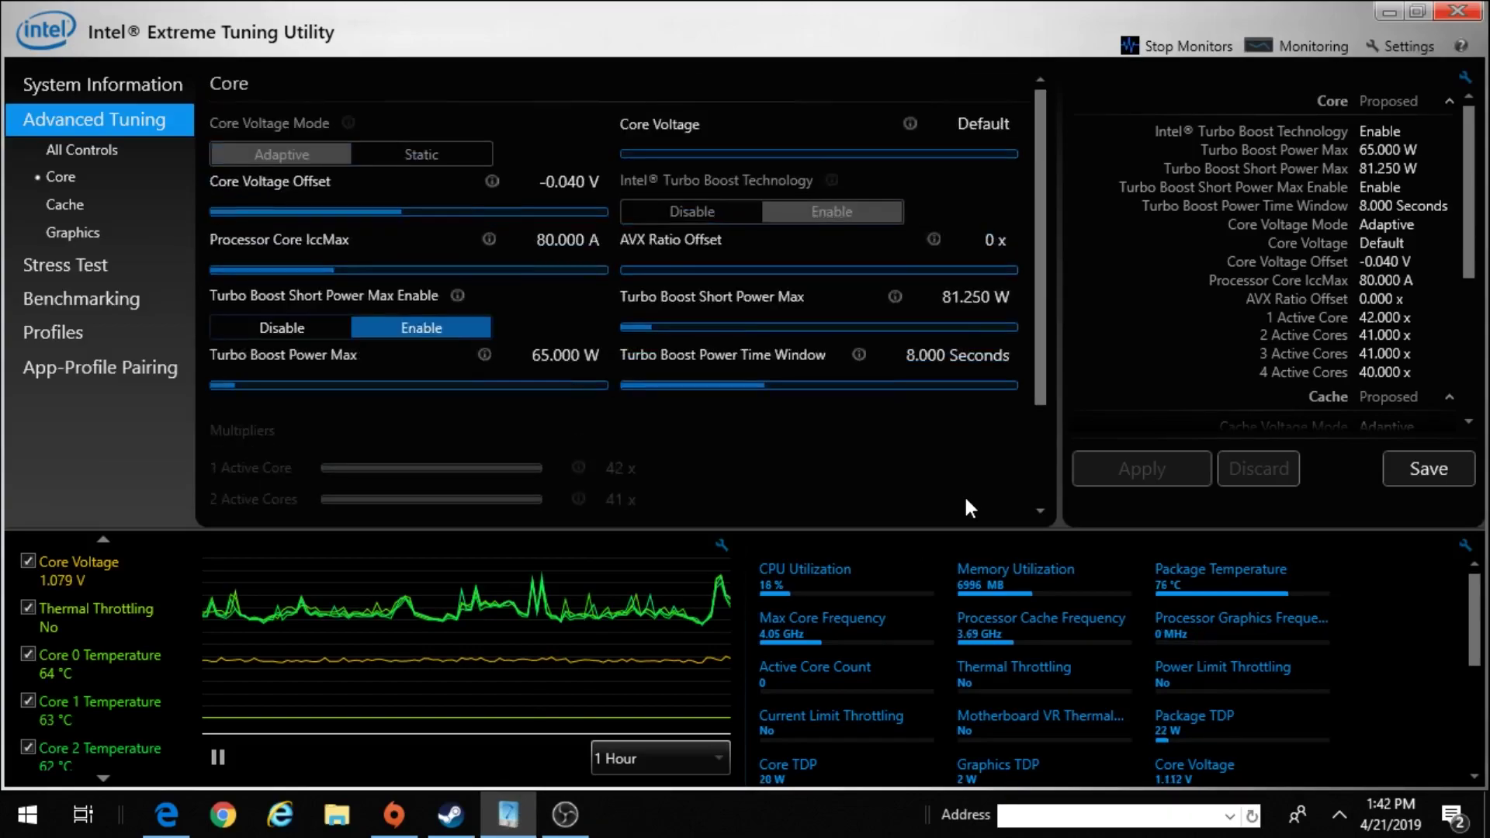
Switch to the OBS Studio window from the taskbar.
{"action": "left_click", "coordinate": [571, 807]}
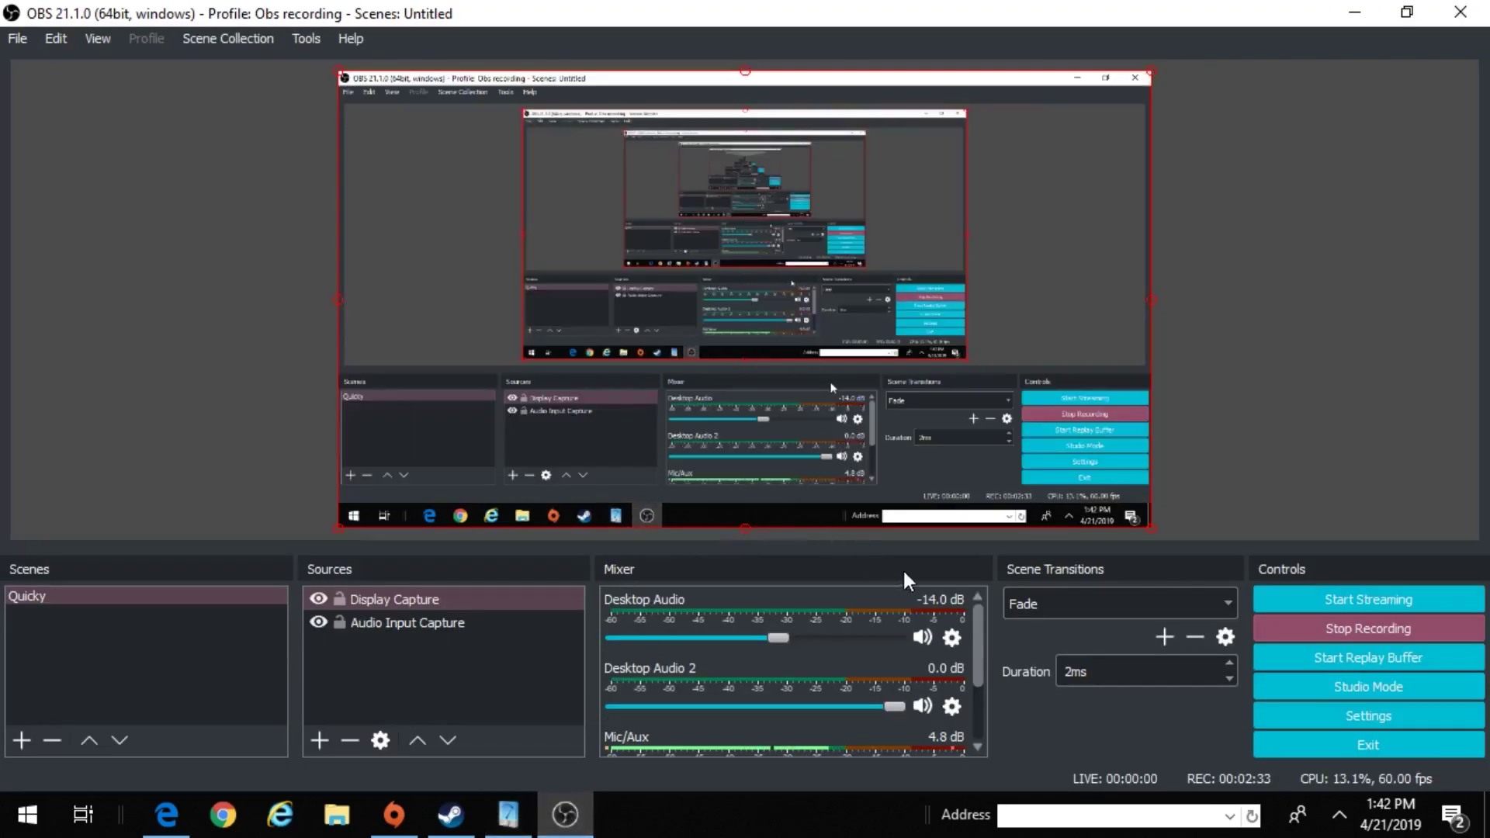